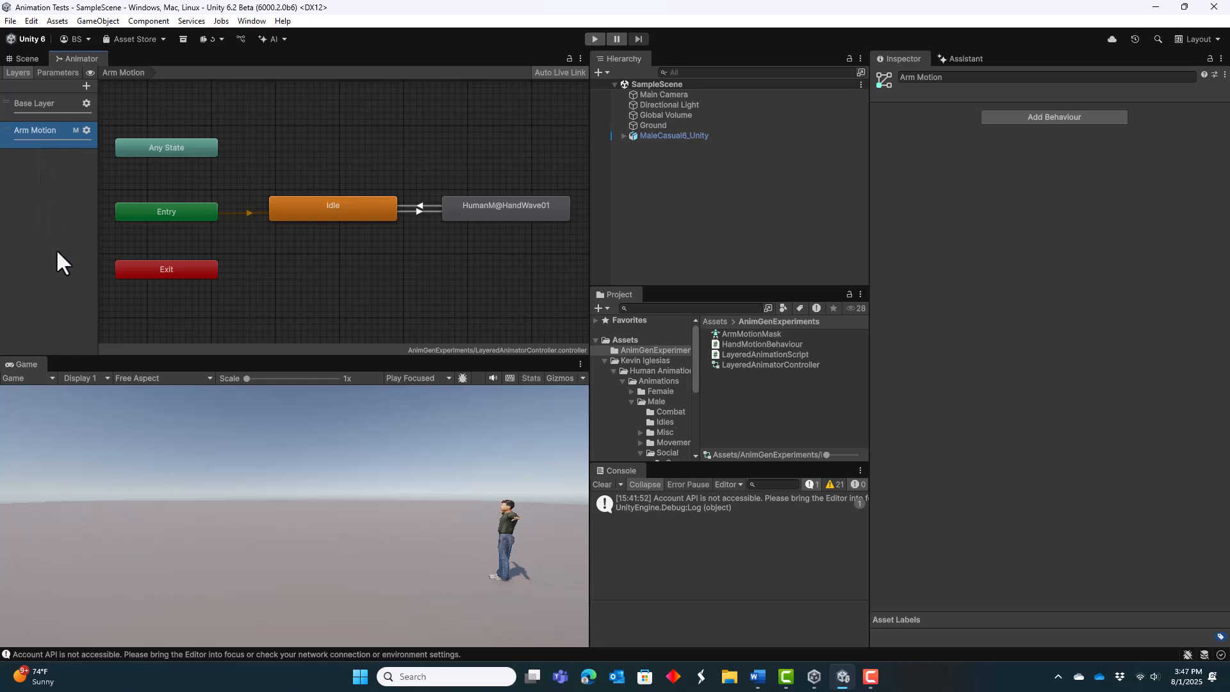
# - Inspect both transitions between Idle and HumanM@HandWave01 in the Arm Motion layer
pyautogui.click(415, 212)
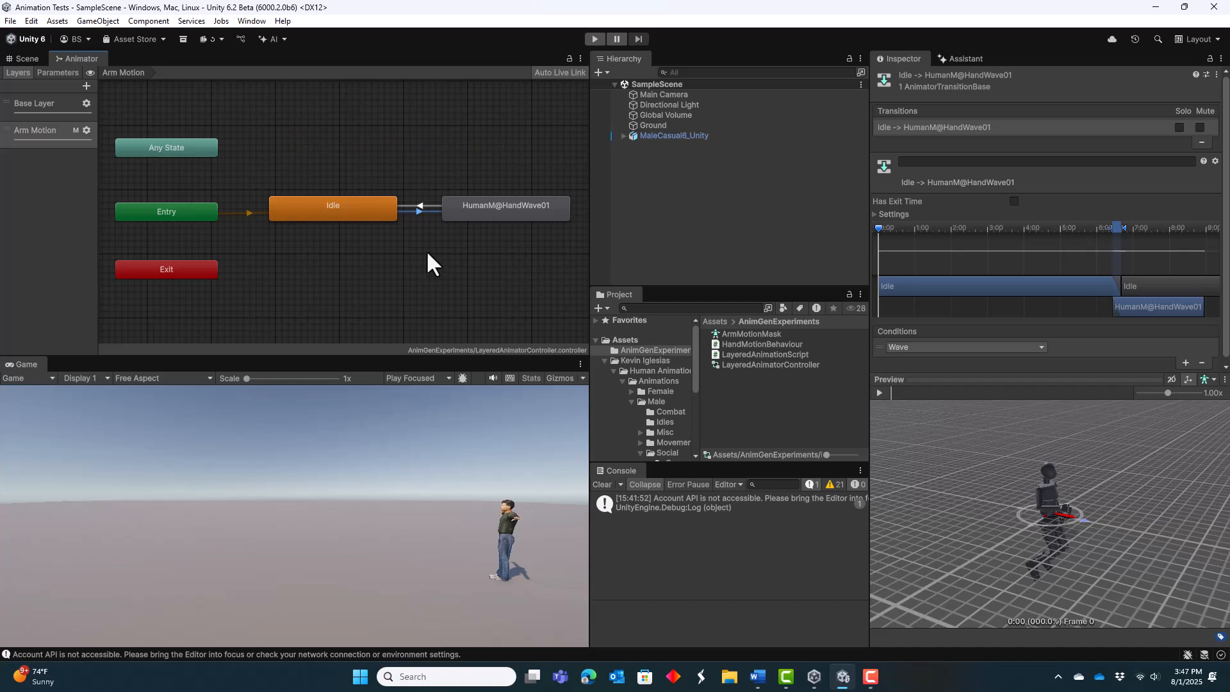
pyautogui.click(431, 206)
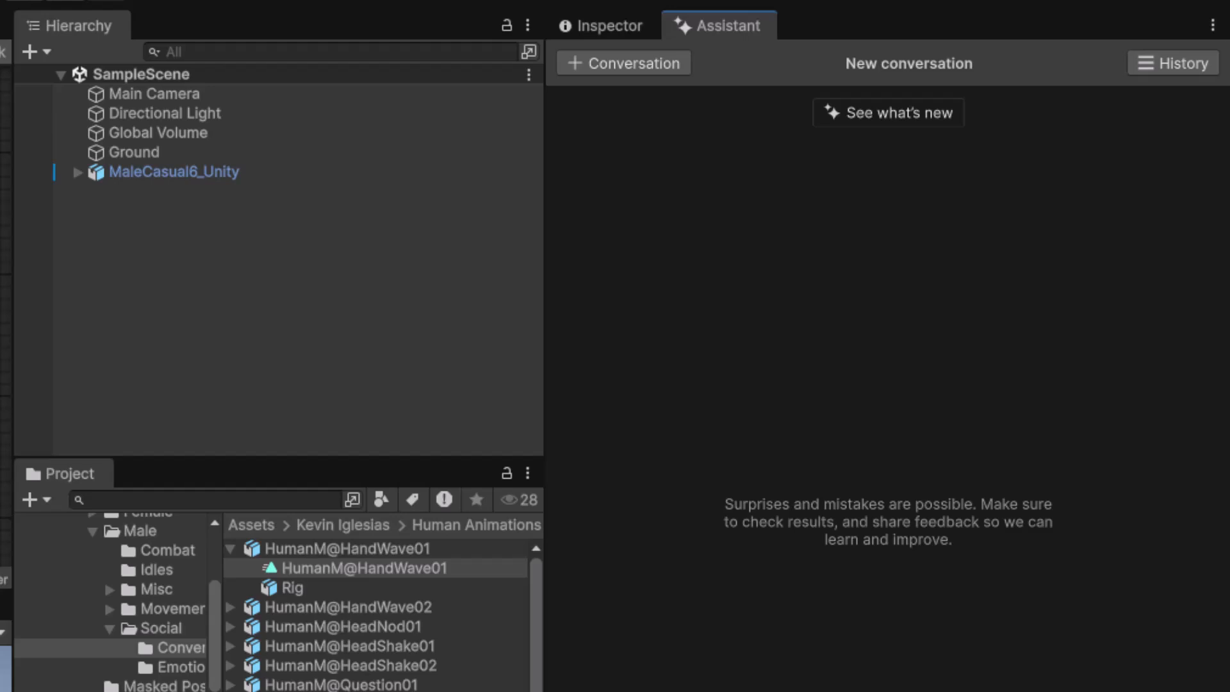
# - Ask the Assistant how to write a C# script that spreads an action over a short period of time, and read its answer
pyautogui.press('Return')
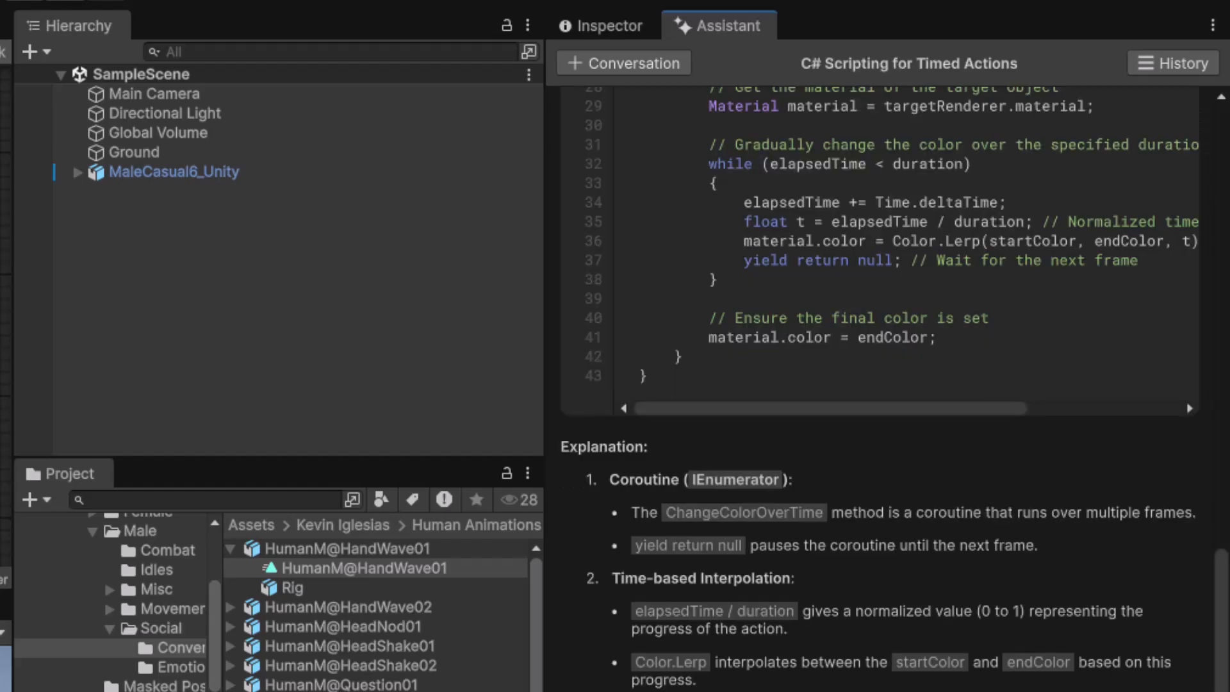
pyautogui.scroll(7, 895, 385)
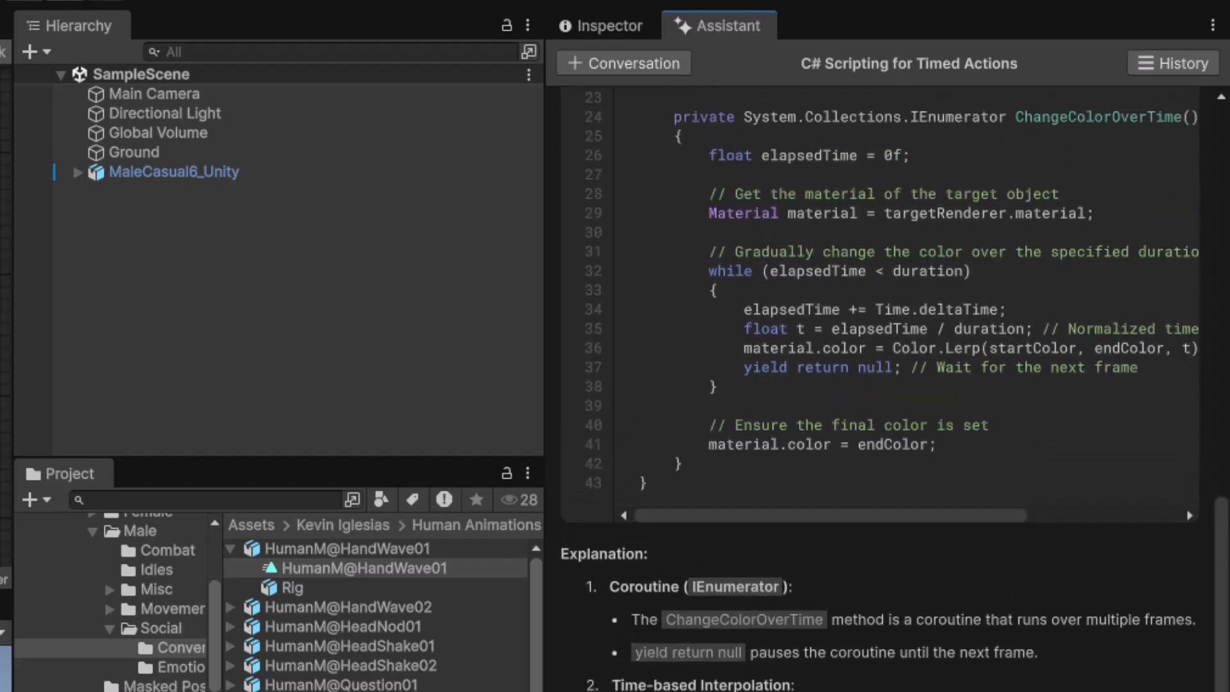
pyautogui.scroll(5, 879, 384)
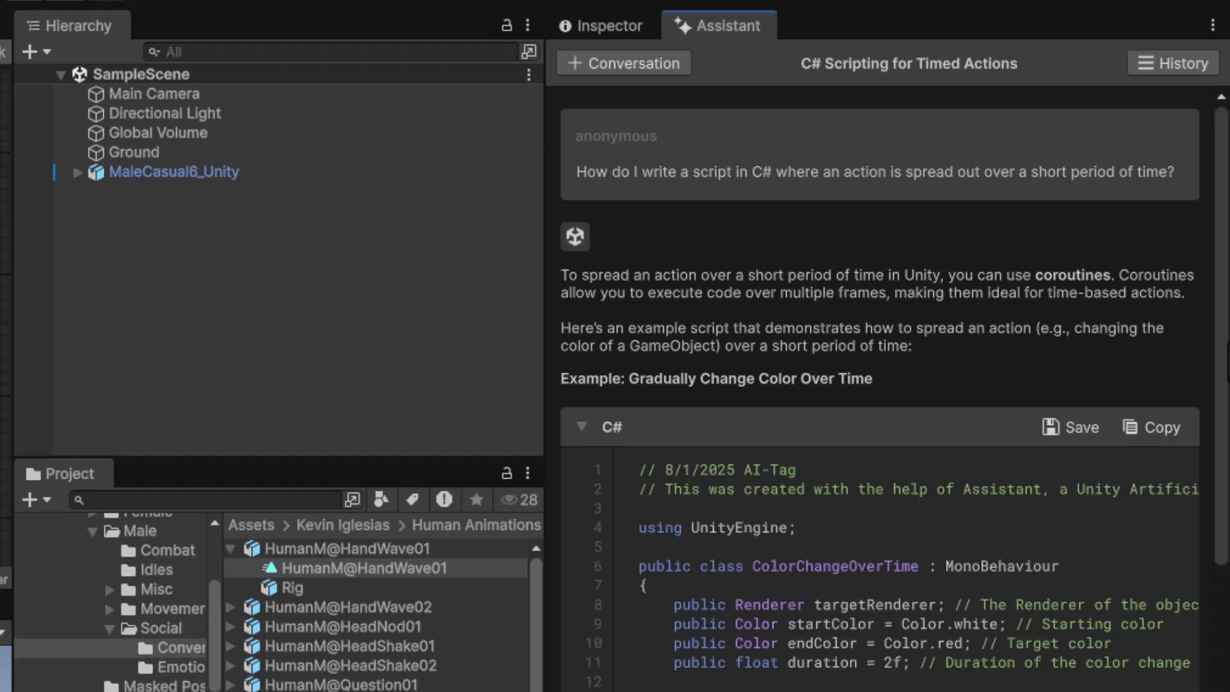
pyautogui.scroll(-4, 1200, 536)
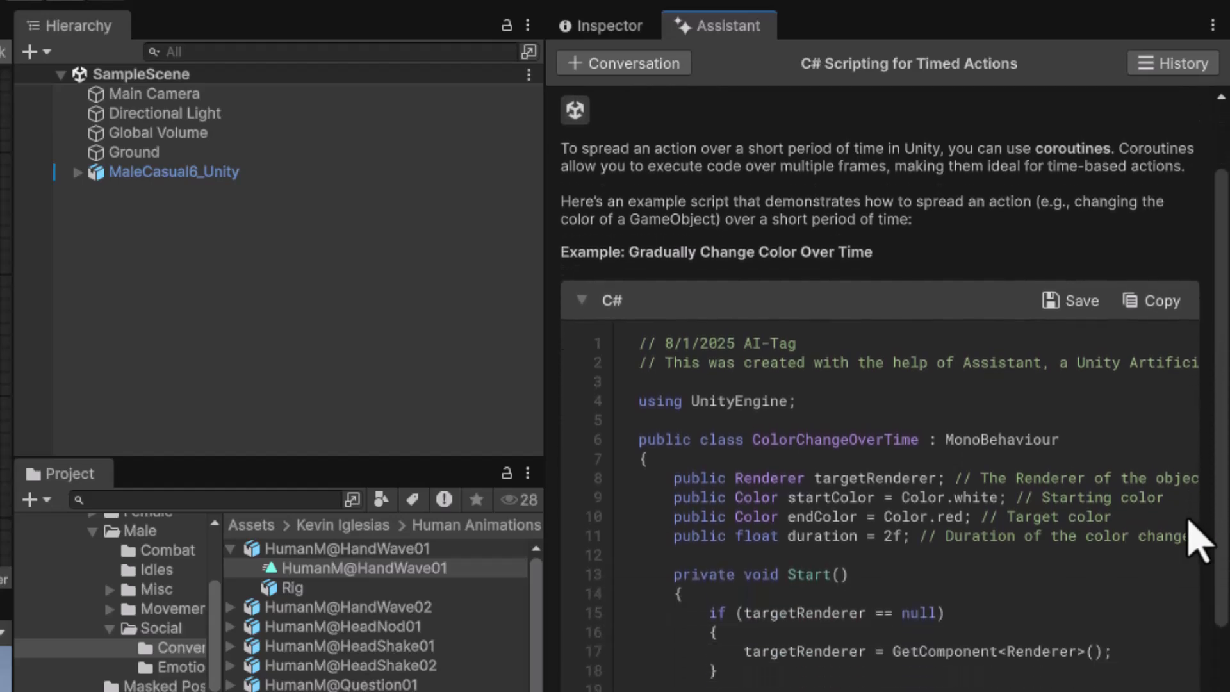
pyautogui.scroll(-9, 1189, 602)
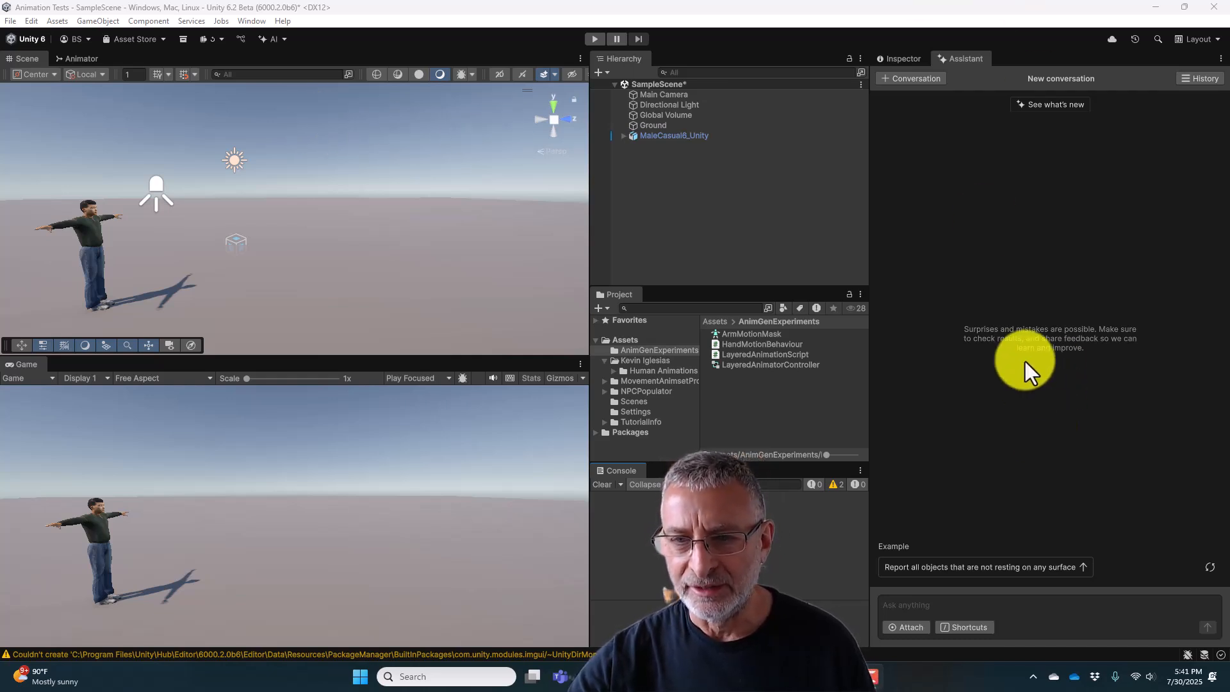
pyautogui.click(897, 59)
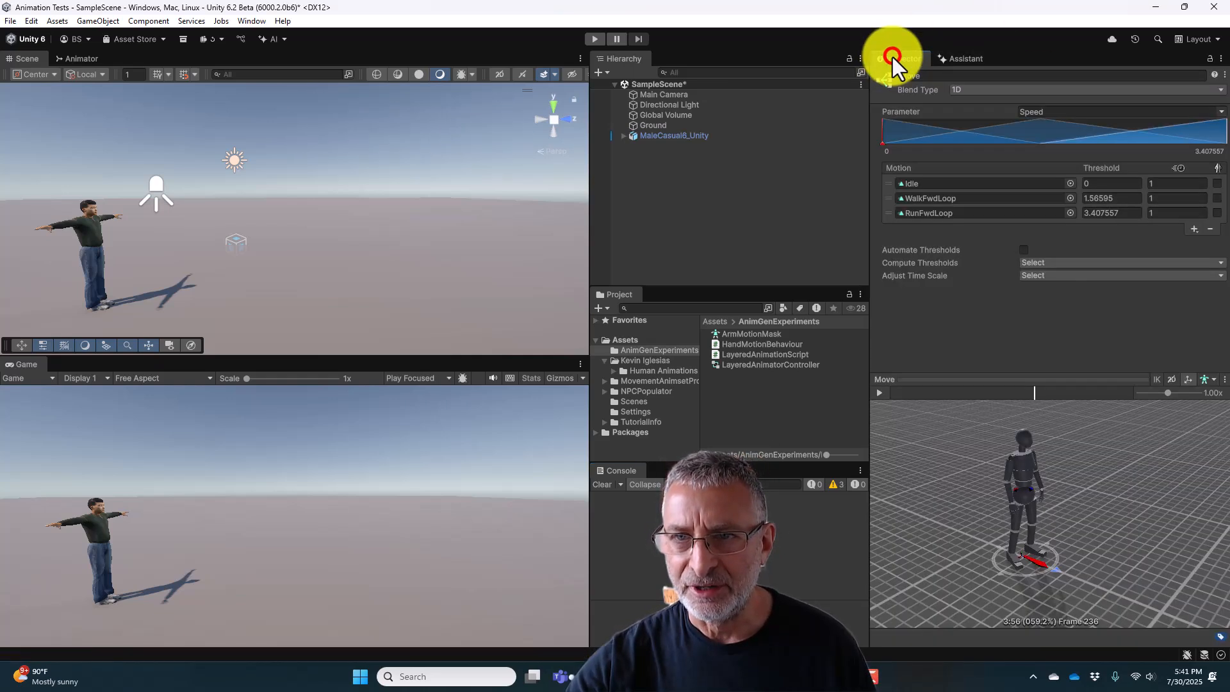
pyautogui.click(970, 60)
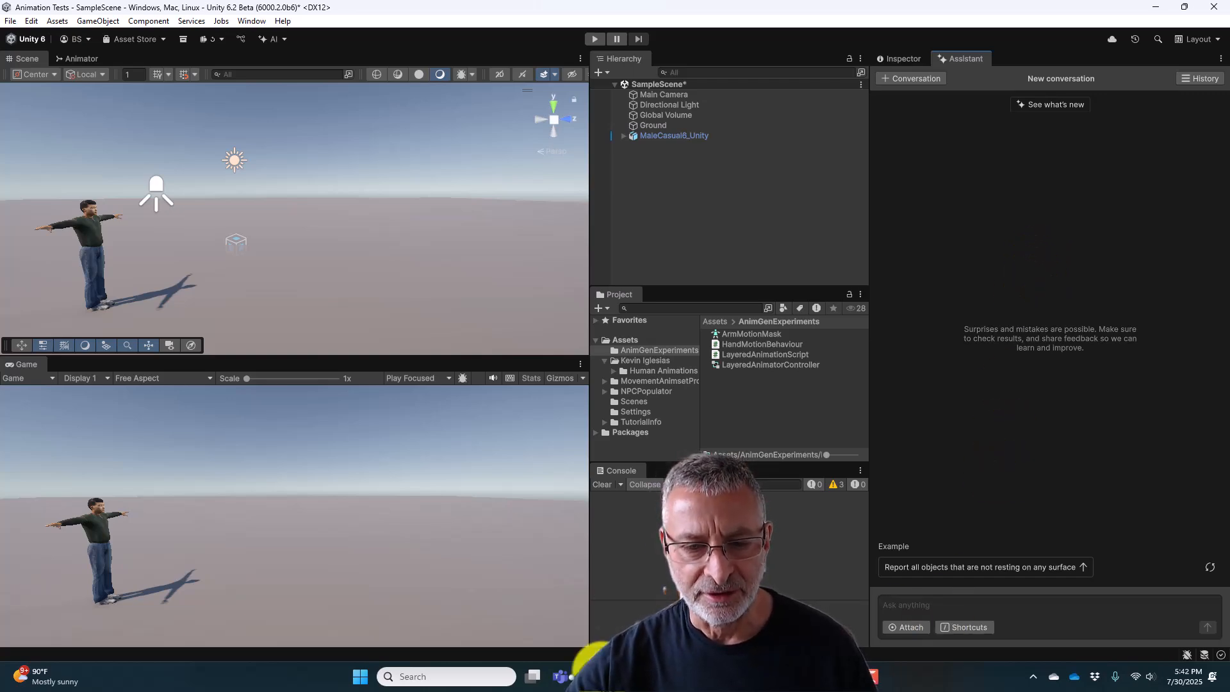
# - Switch to the browser and view the Asset Store pages for Movement Animset Pro, Human Basic Motions and NPC Populator, then return to Unity
pyautogui.click(574, 653)
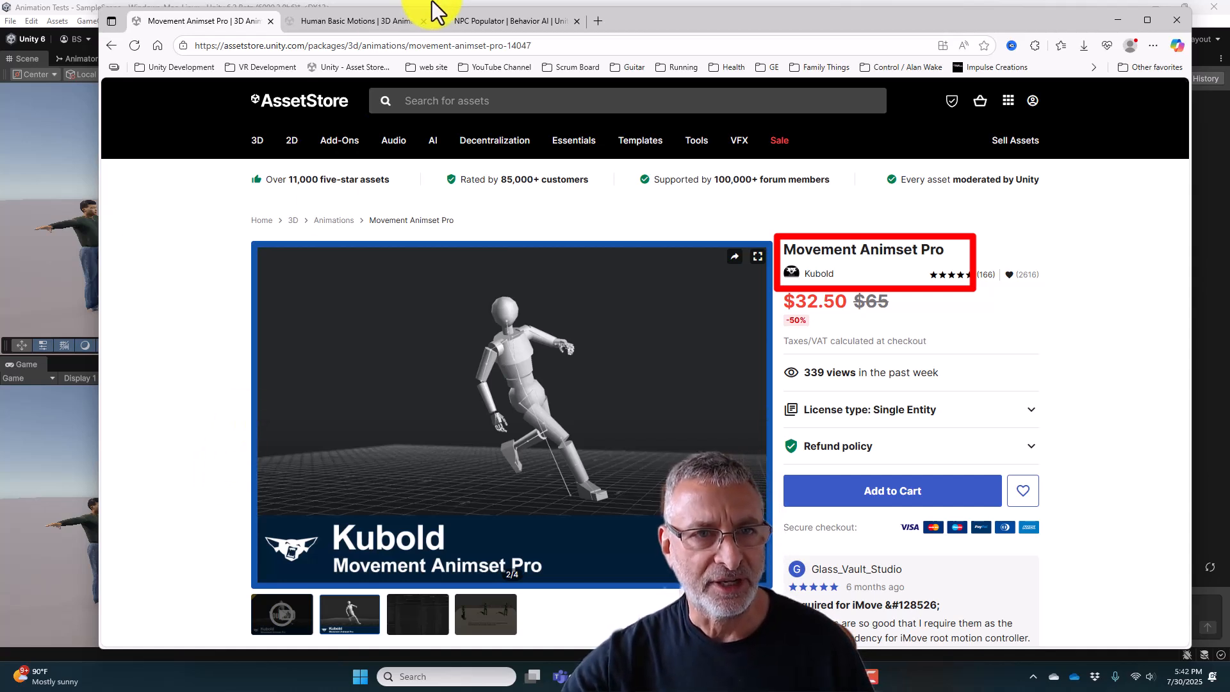
pyautogui.click(324, 24)
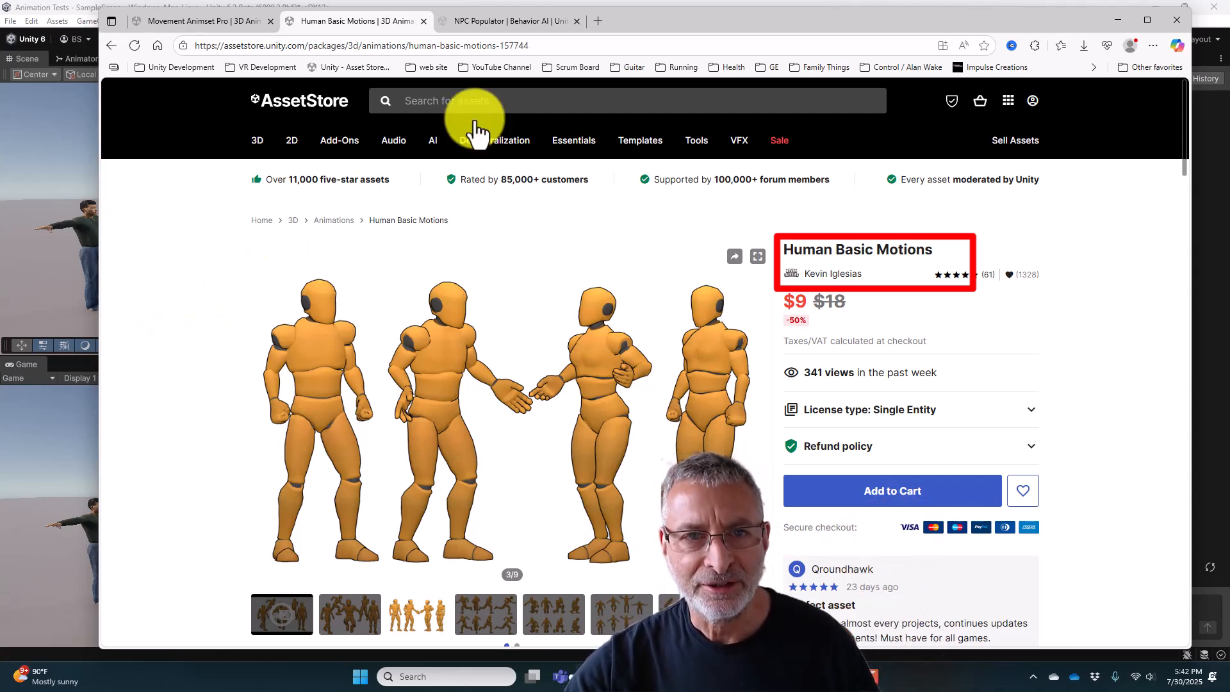
pyautogui.click(509, 22)
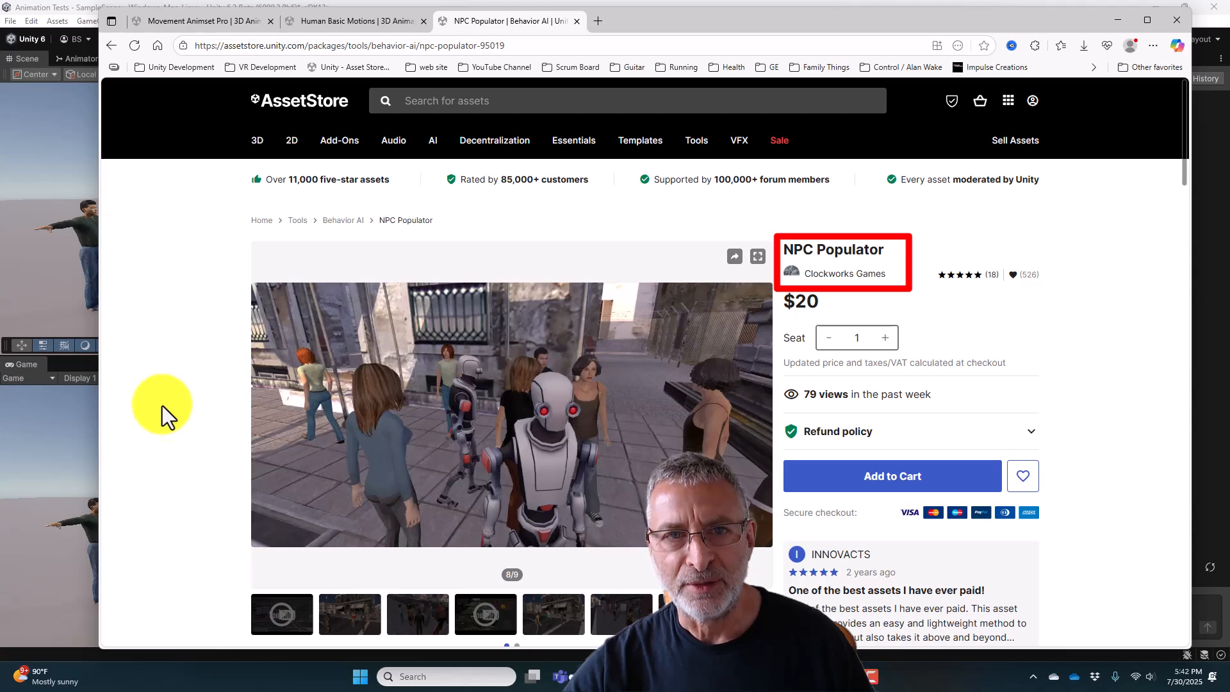
pyautogui.click(1118, 20)
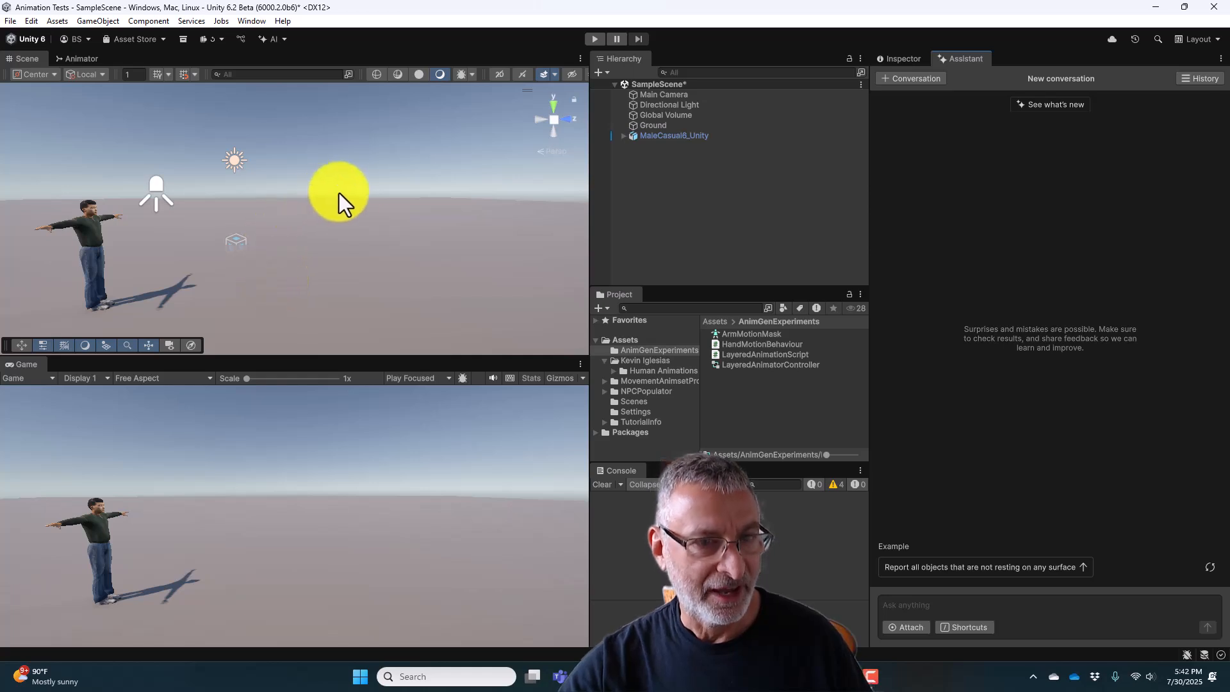
# - Show the Base Layer state graph in the Animator and inspect the settings of the Idle state
pyautogui.click(657, 126)
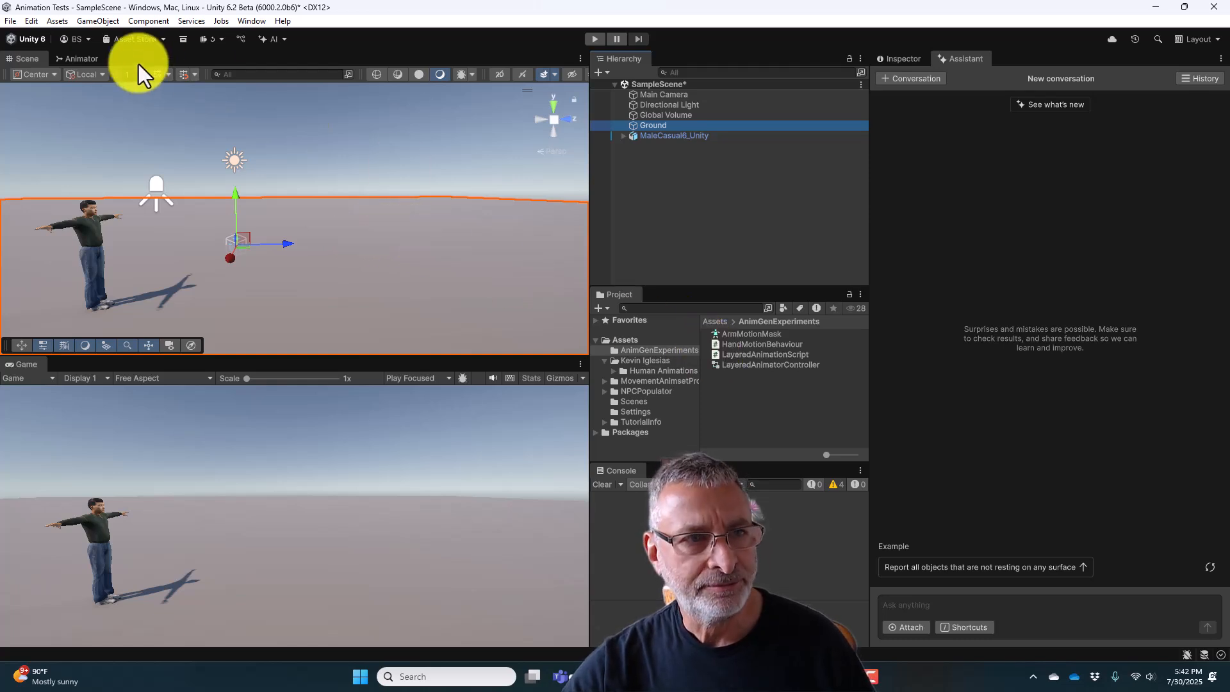
pyautogui.click(87, 59)
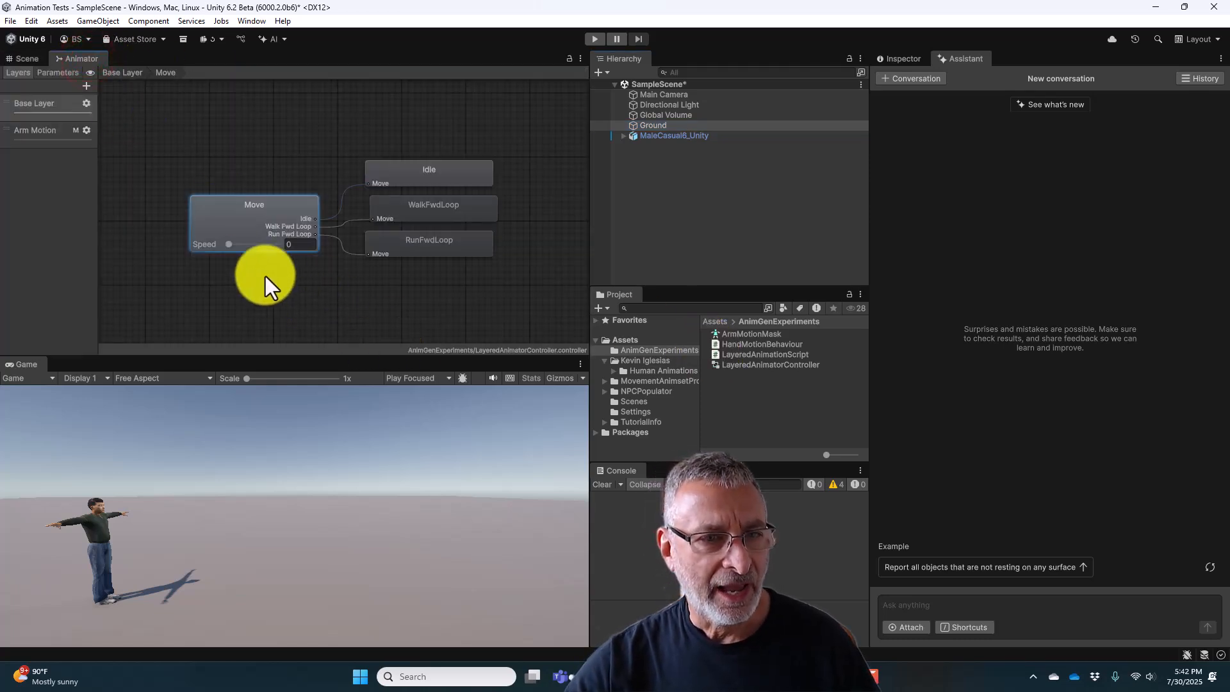
pyautogui.click(113, 72)
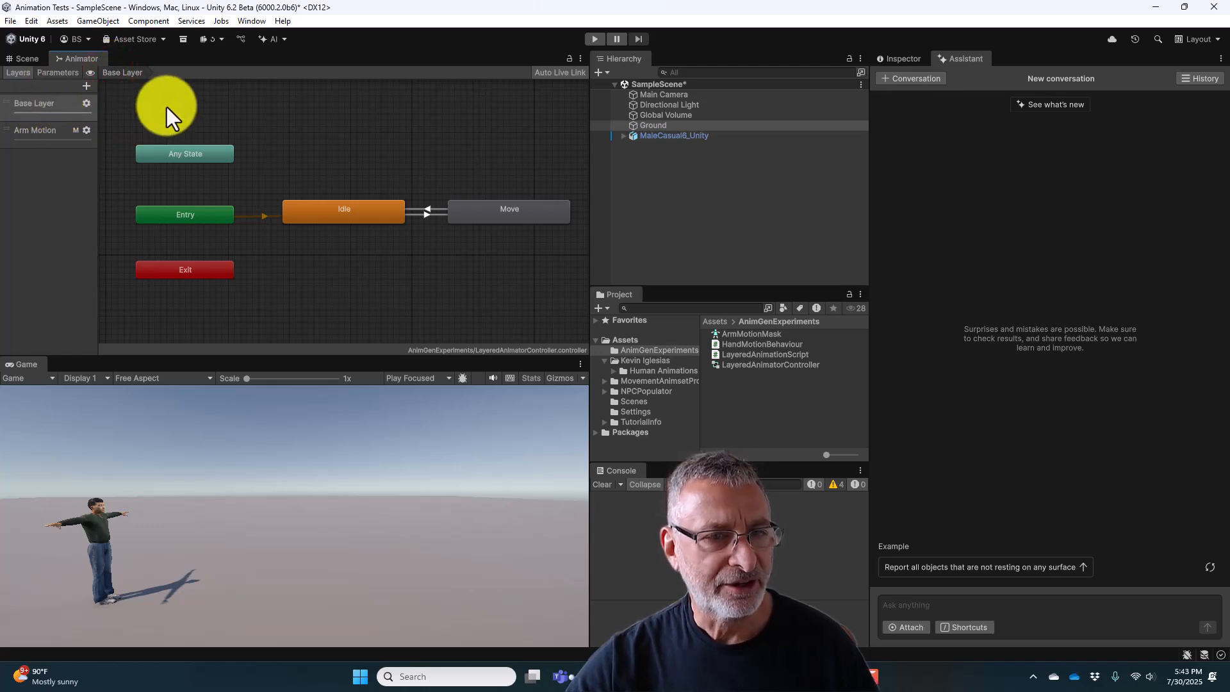
pyautogui.click(336, 213)
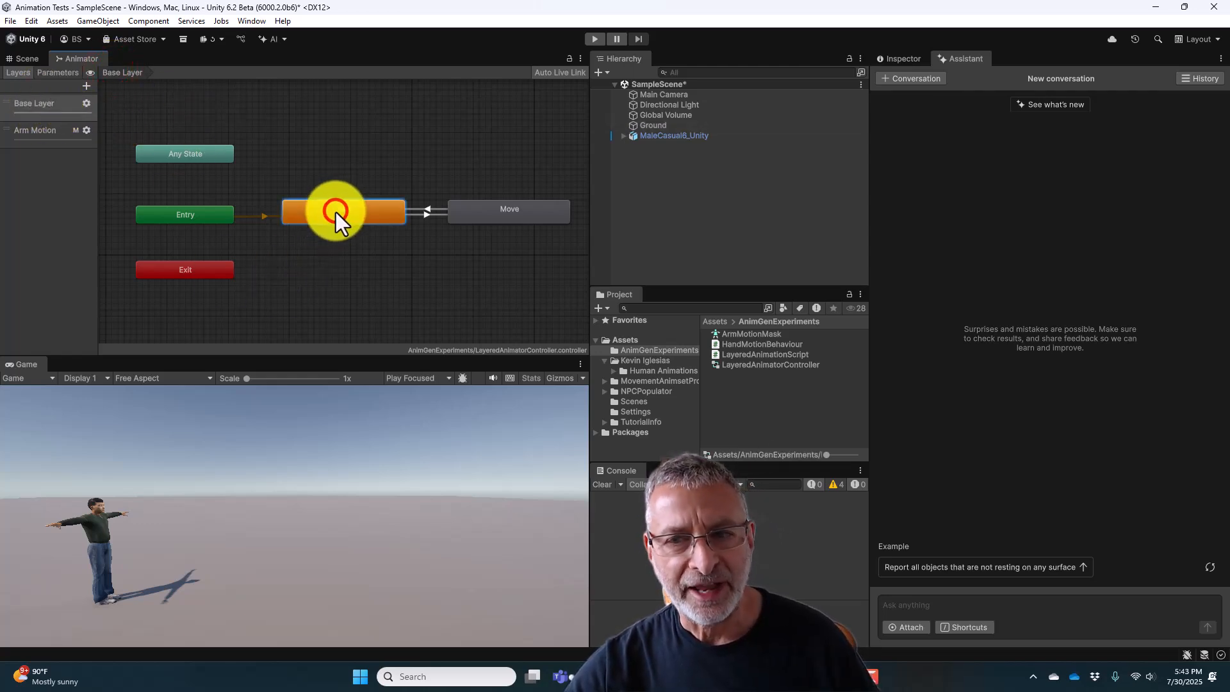
pyautogui.click(900, 59)
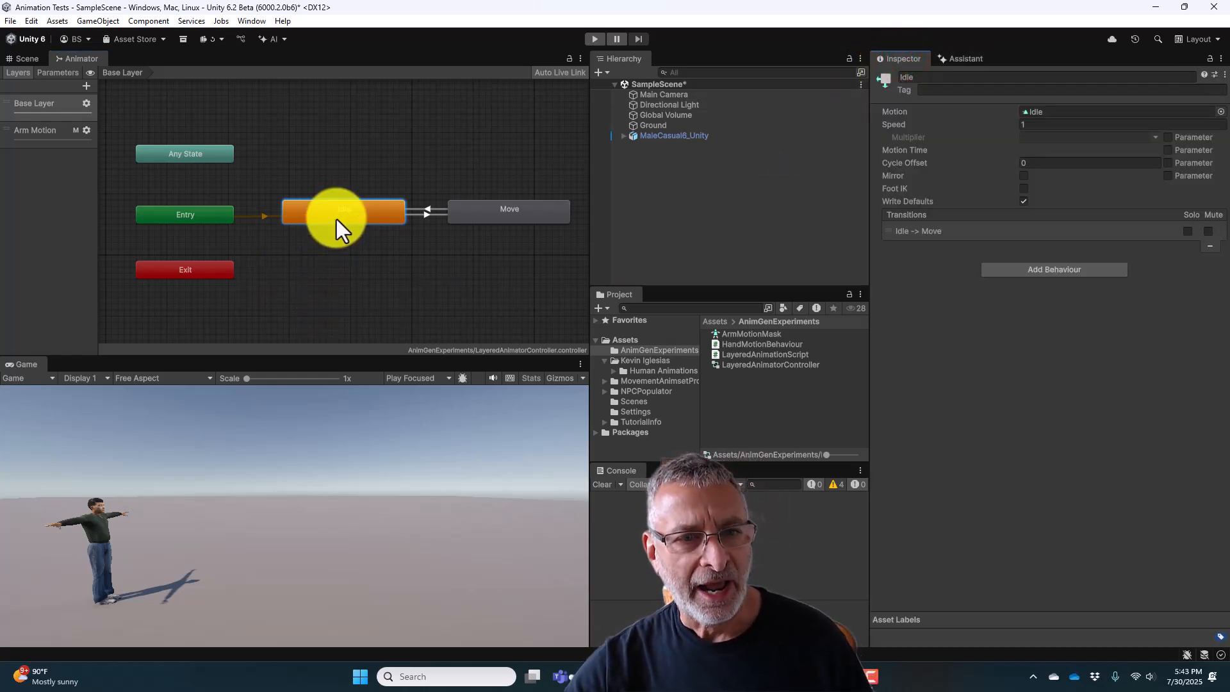
# - Inspect the Move state and the conditions of both transitions between Idle and Move
pyautogui.click(509, 214)
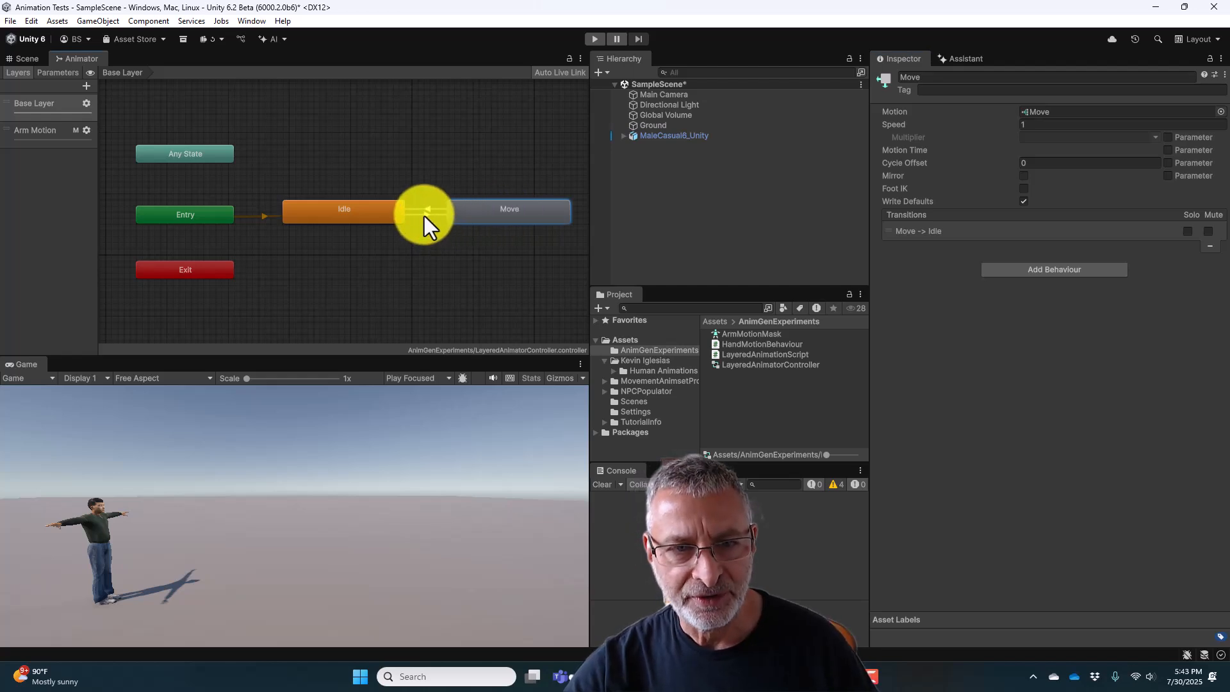
pyautogui.click(405, 217)
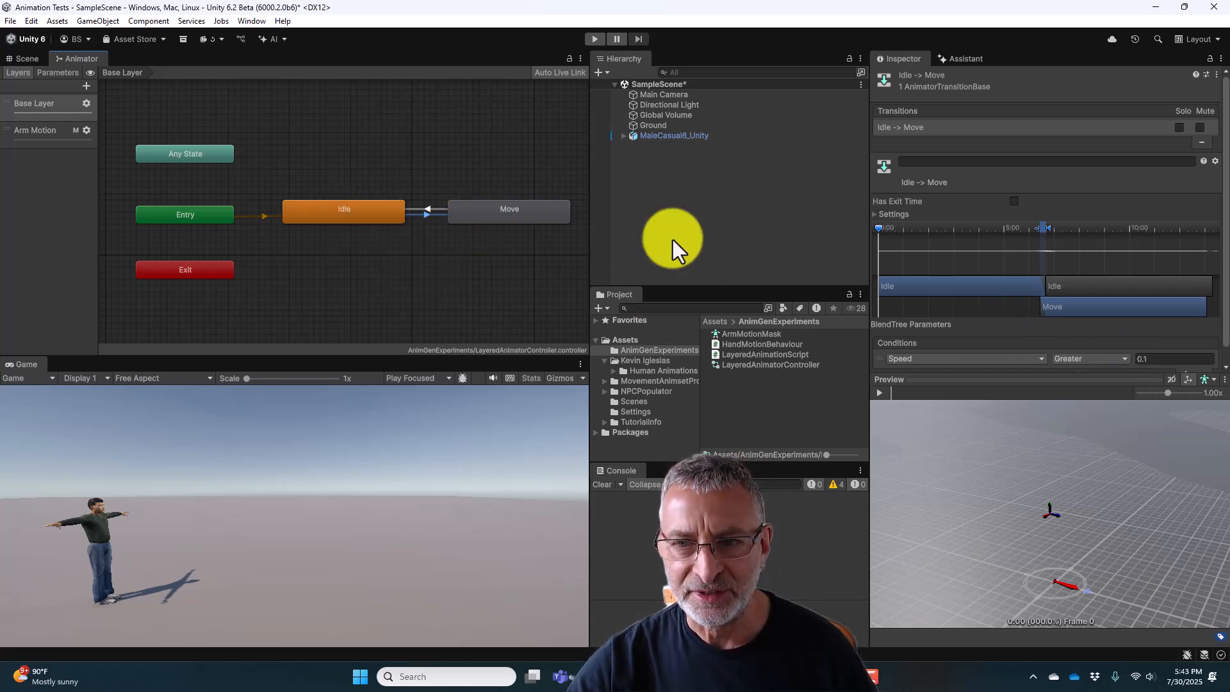
pyautogui.click(425, 210)
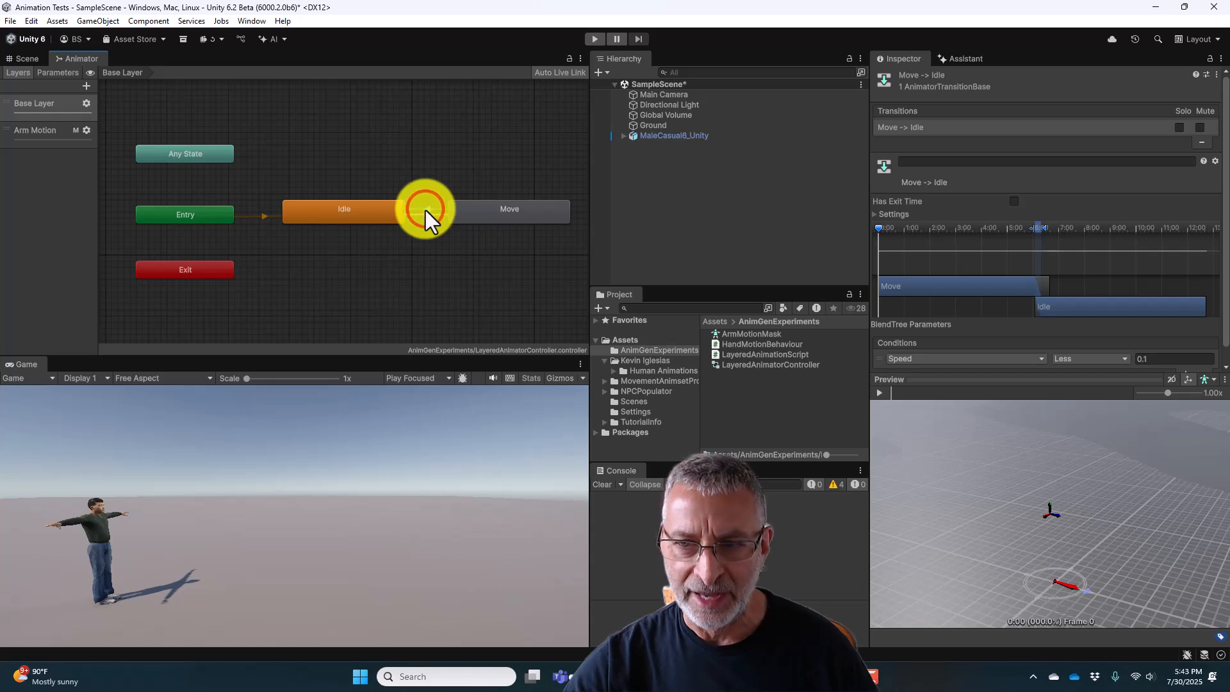
# - Open the Move blend tree, preview its motion with the character framed while testing the Speed parameter, and stop the preview
pyautogui.click(502, 219)
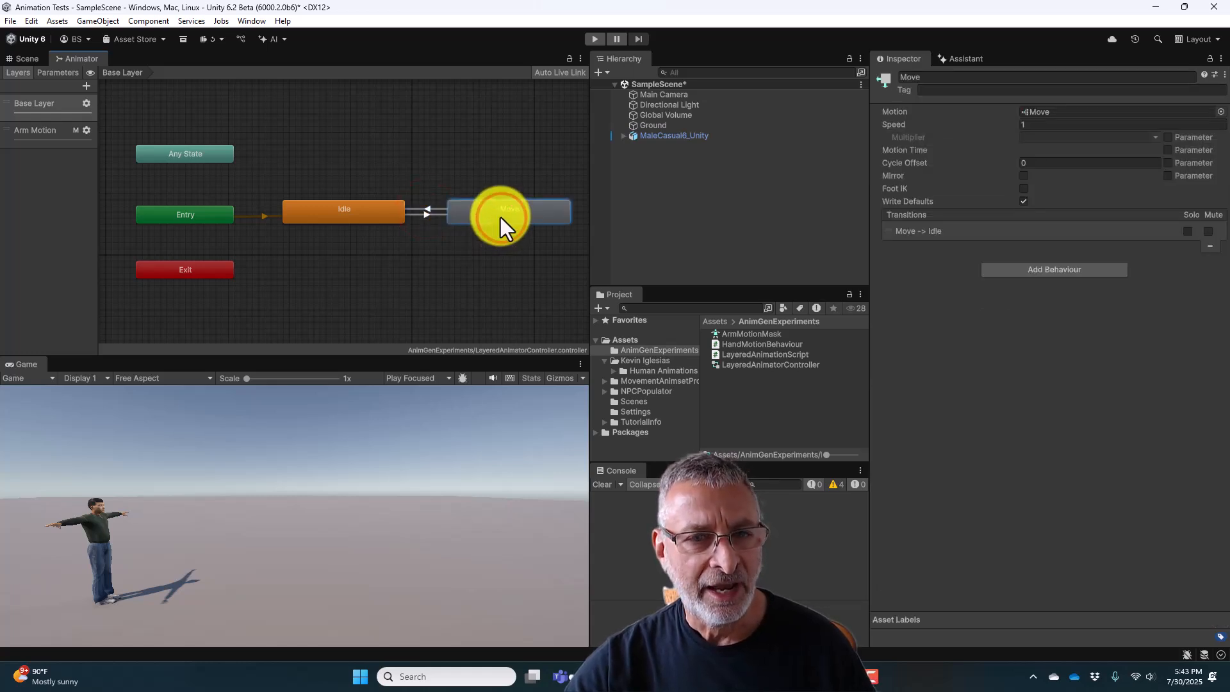
pyautogui.doubleClick(501, 217)
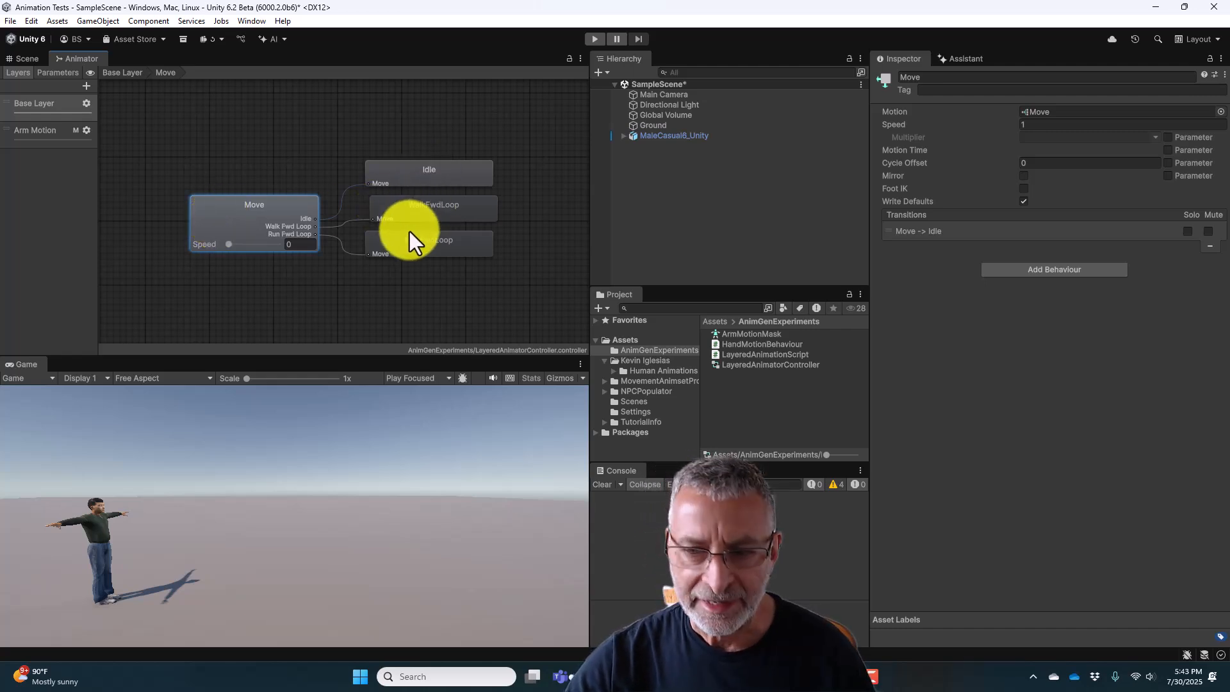
pyautogui.click(233, 225)
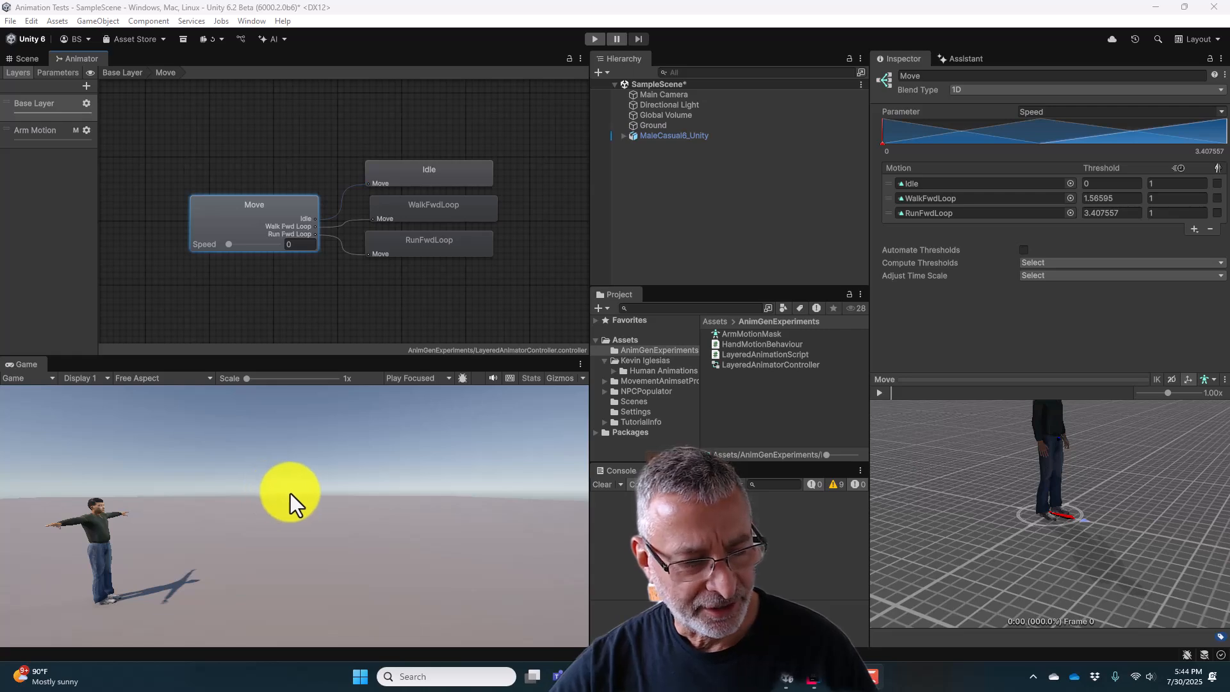
pyautogui.moveTo(926, 462); pyautogui.dragTo(906, 511, button='middle')
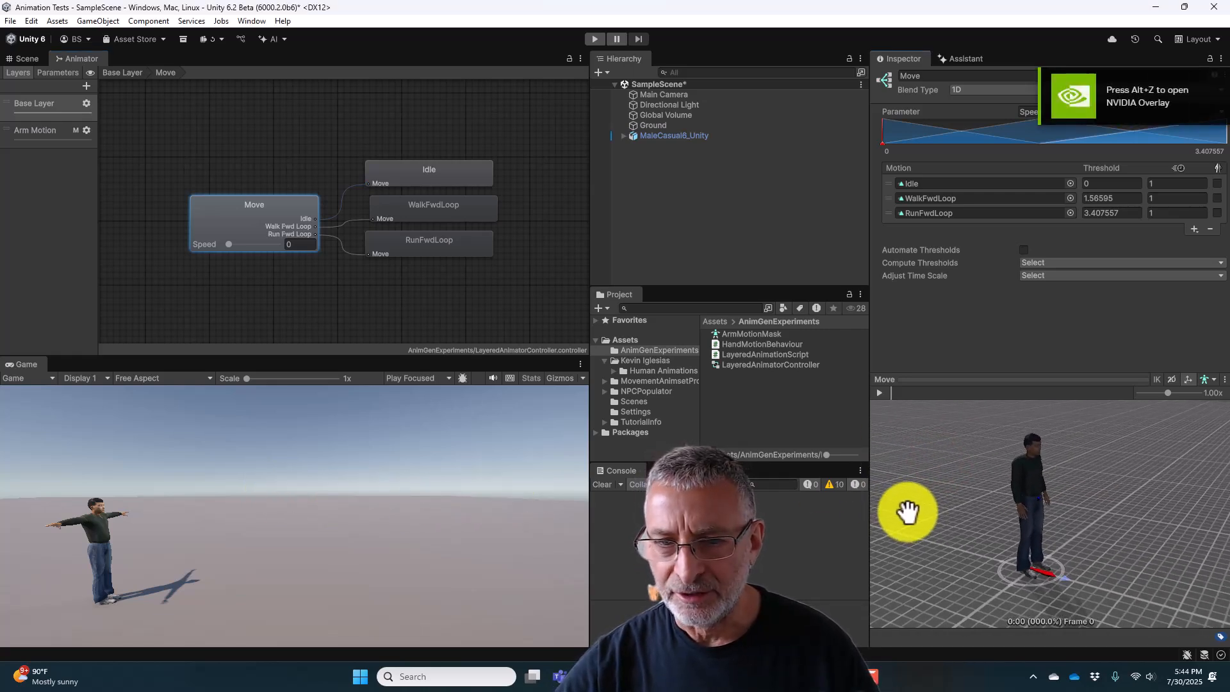
pyautogui.click(880, 392)
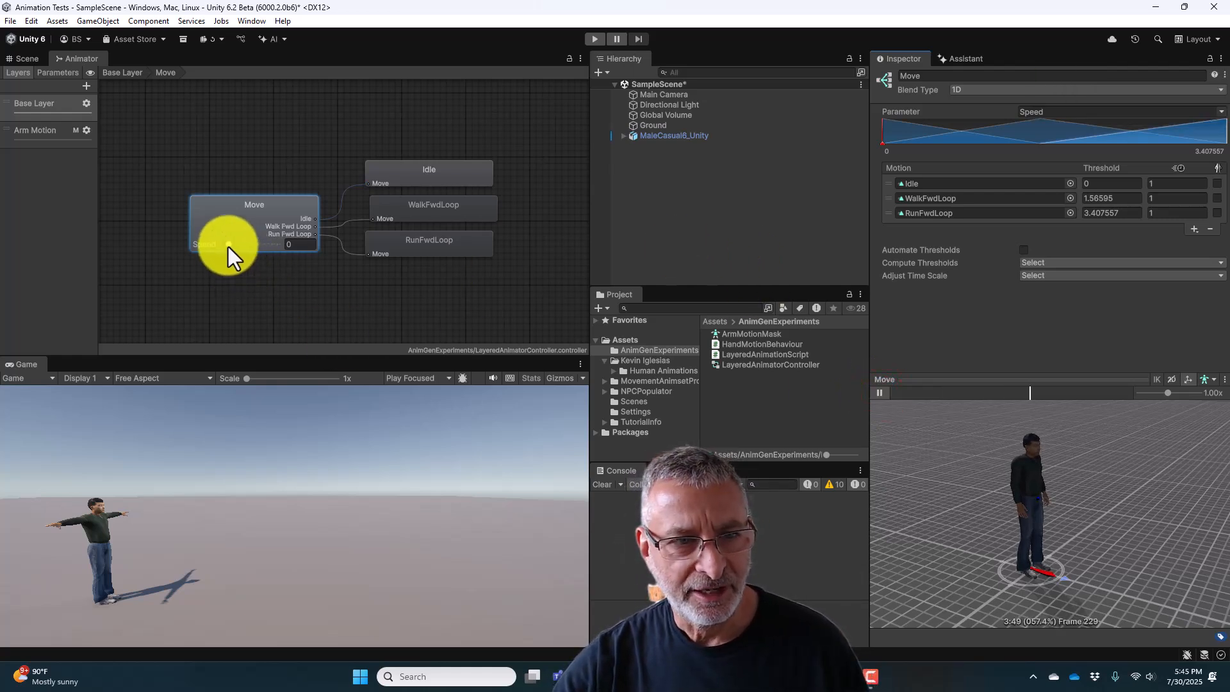
pyautogui.moveTo(228, 247)
pyautogui.mouseDown()
pyautogui.moveTo(283, 251)
pyautogui.moveTo(229, 253)
pyautogui.mouseUp()
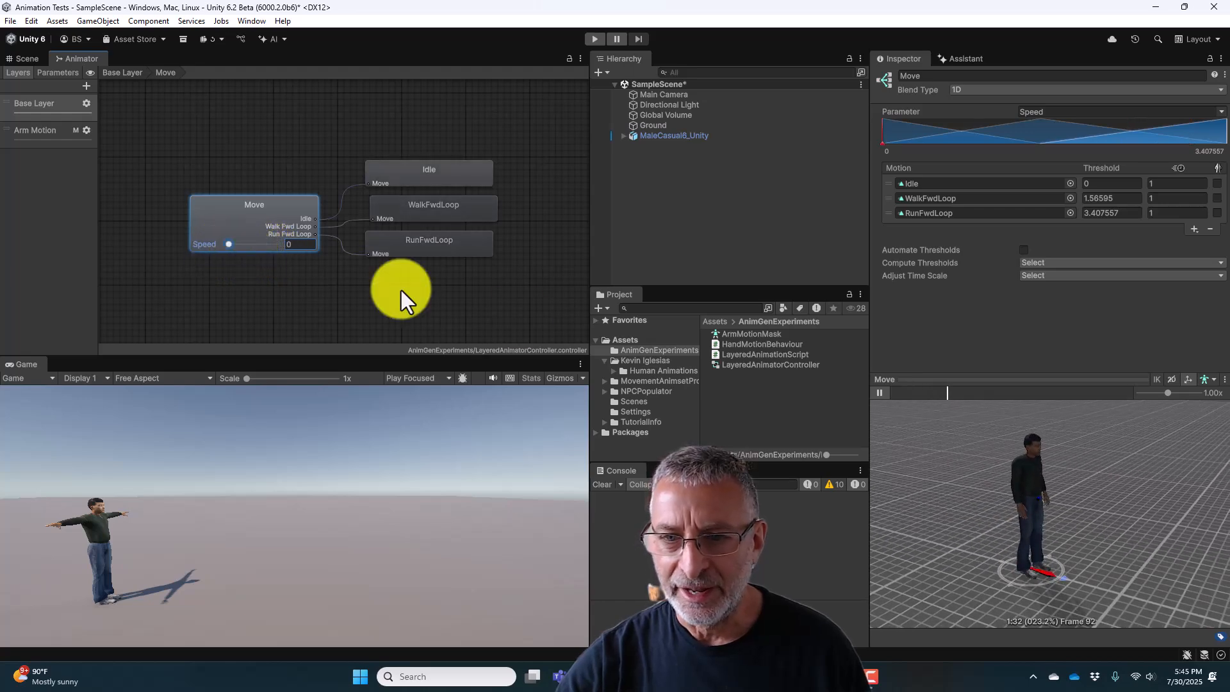
pyautogui.click(879, 392)
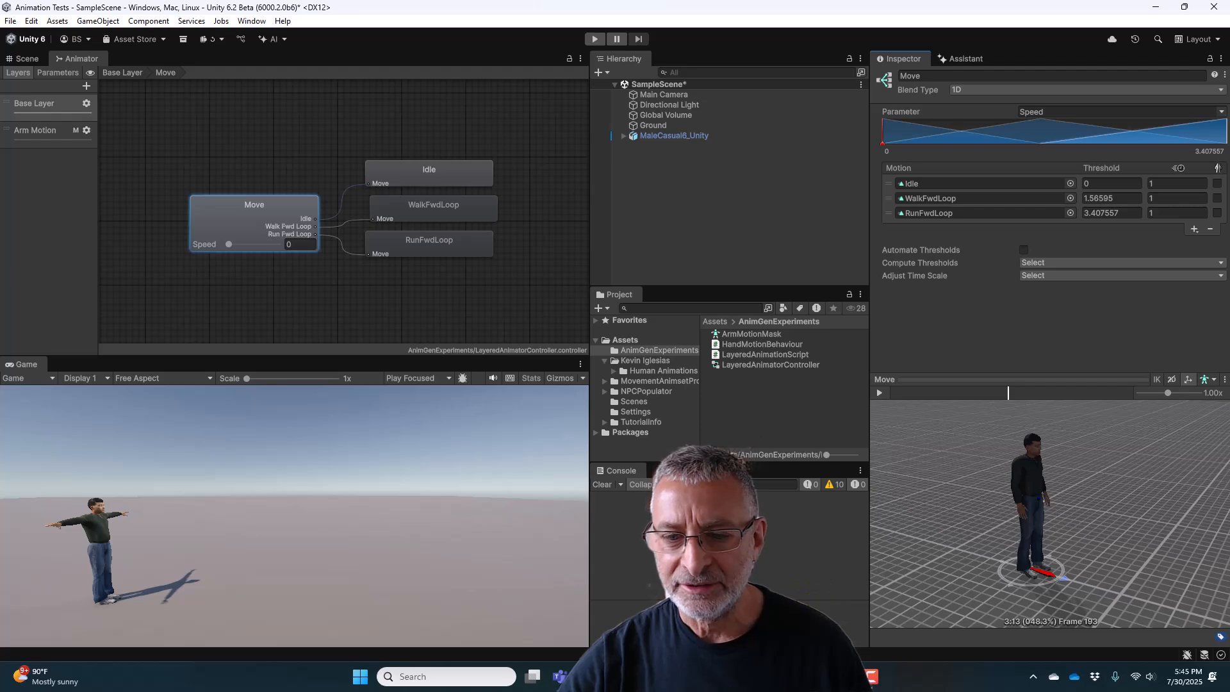
# - Switch to the code editor, examine the input, rotation and Speed lines in LayeredAnimationScript's Update method, and return to Unity
pyautogui.click(814, 676)
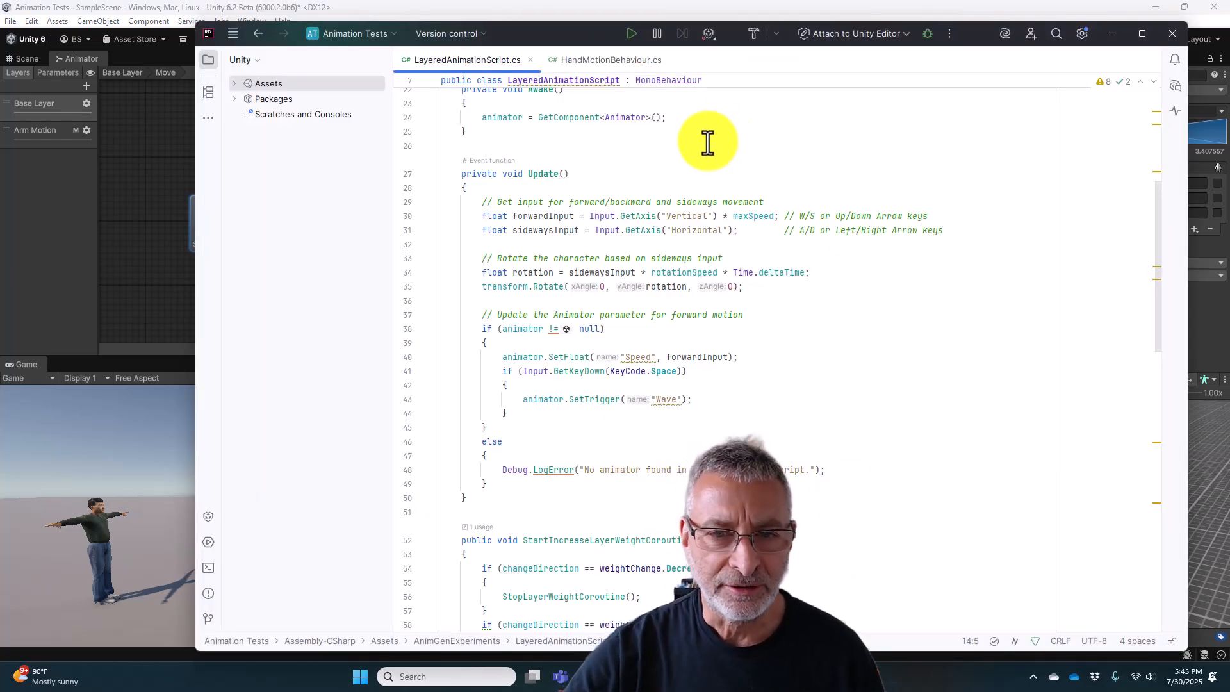
pyautogui.scroll(2, 689, 152)
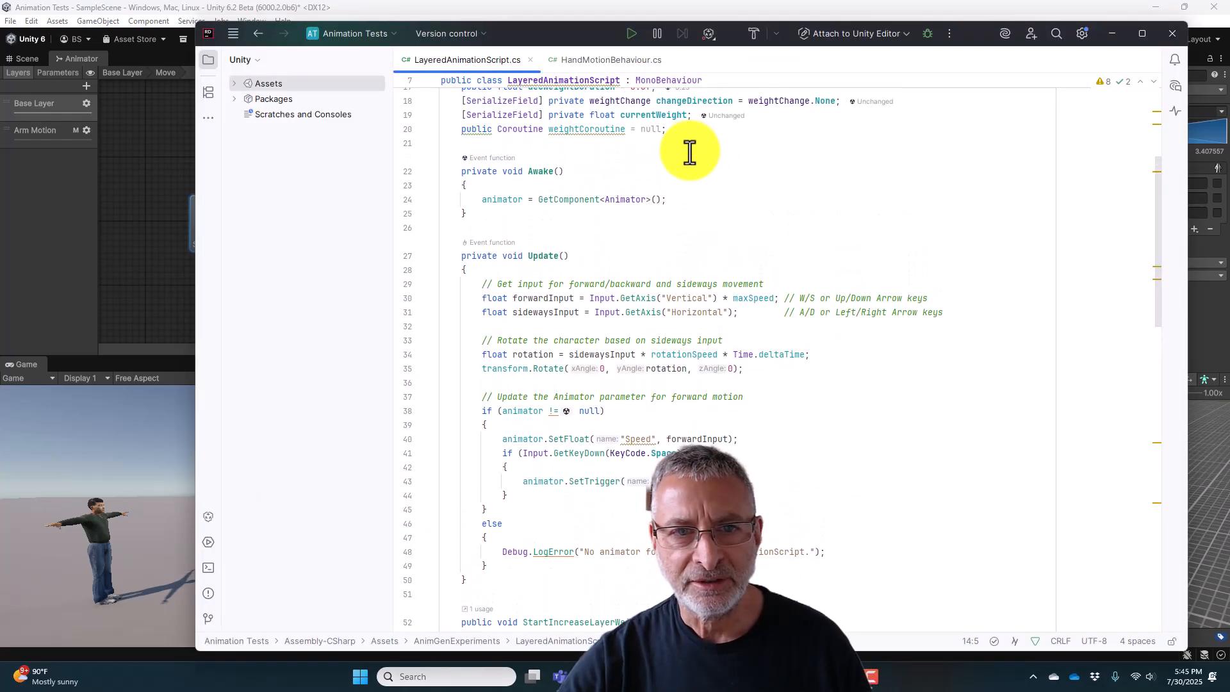
pyautogui.scroll(-3, 689, 153)
pyautogui.moveTo(478, 179); pyautogui.dragTo(736, 192)
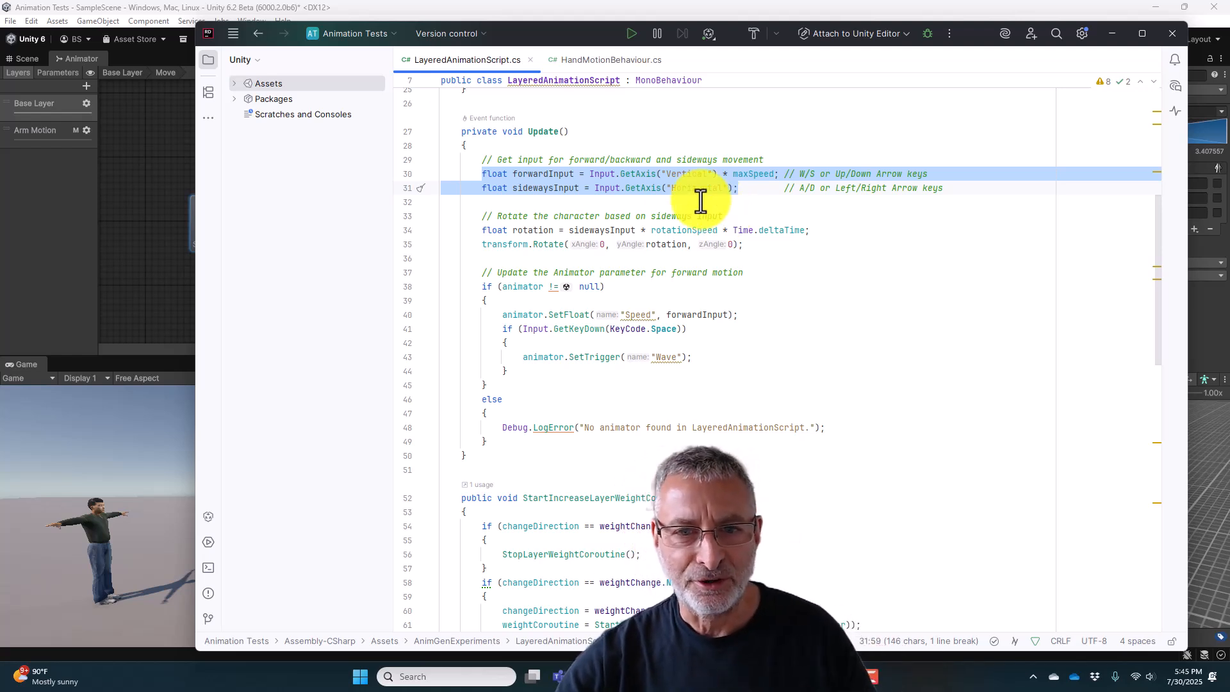
pyautogui.moveTo(482, 231); pyautogui.dragTo(827, 234)
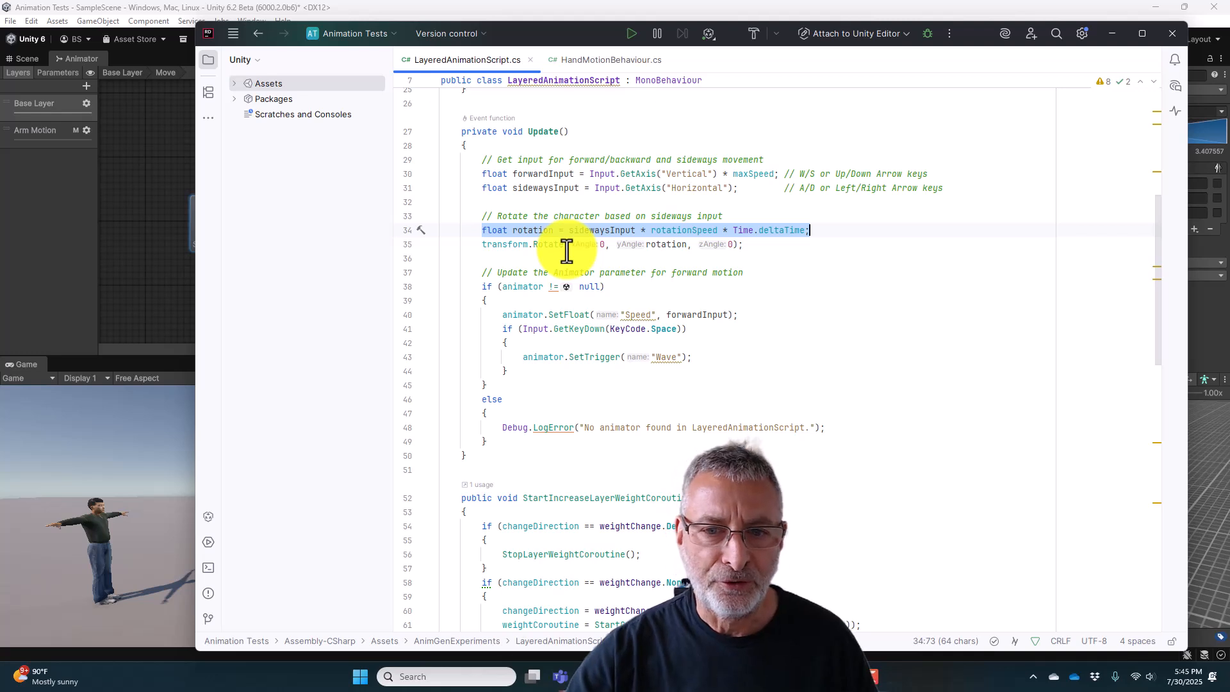
pyautogui.moveTo(503, 315); pyautogui.dragTo(737, 319)
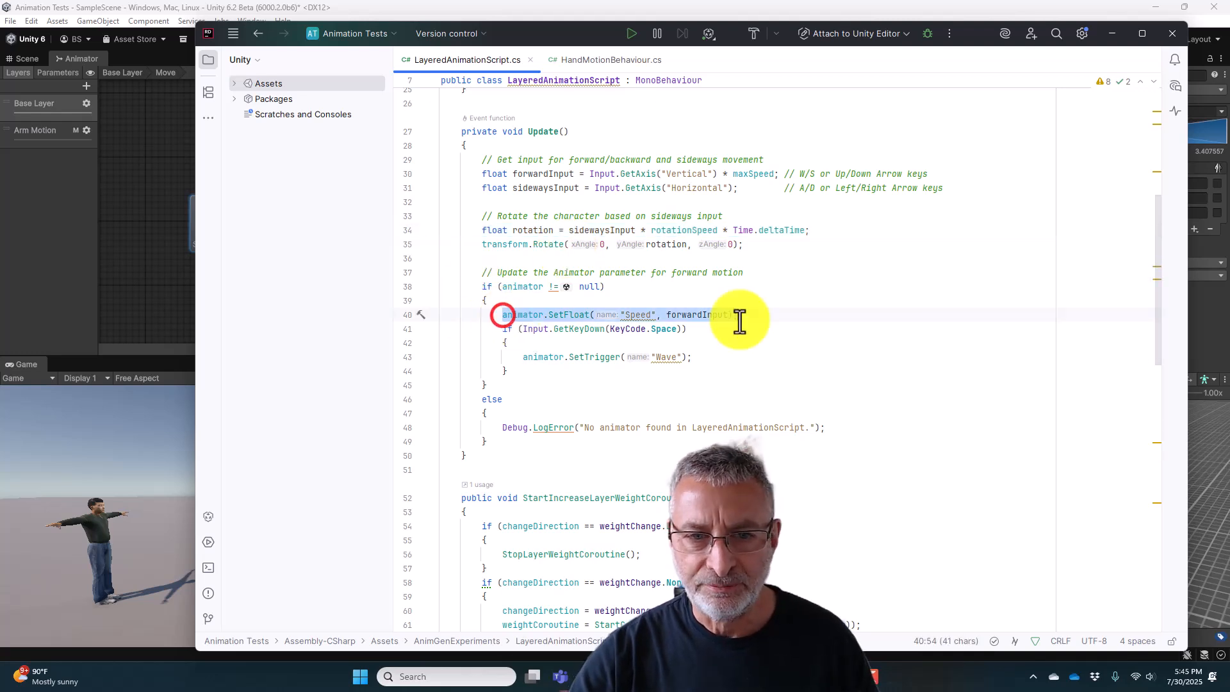
pyautogui.click(666, 315)
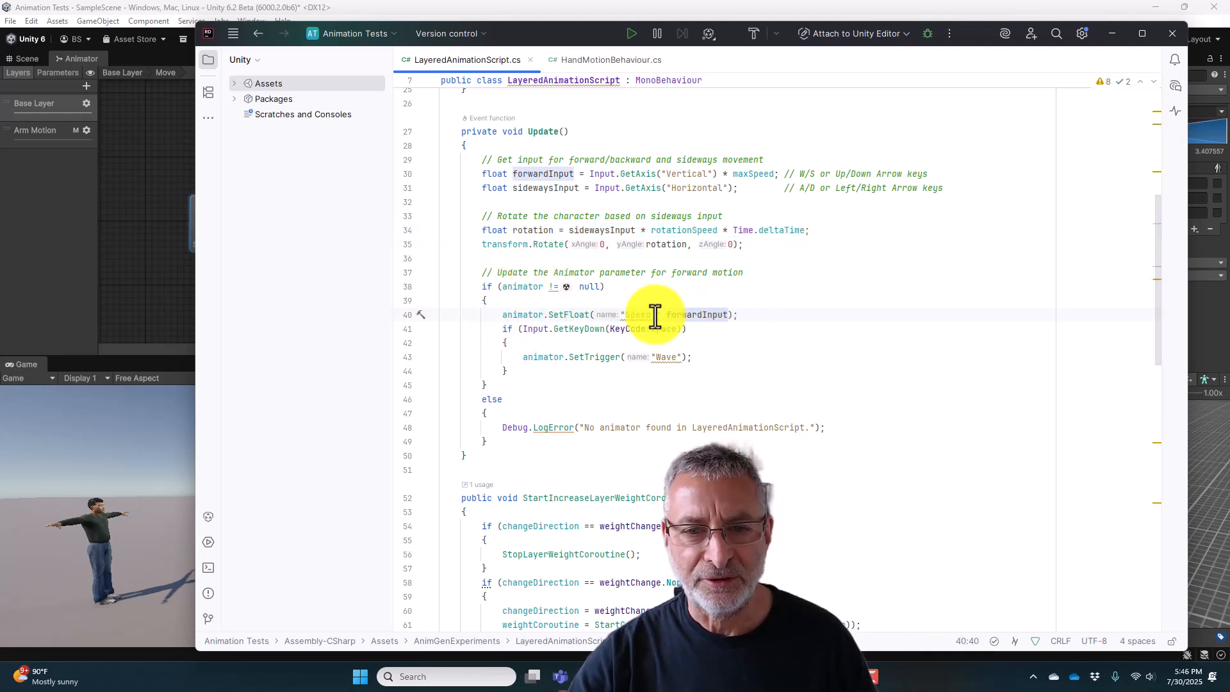
pyautogui.click(679, 10)
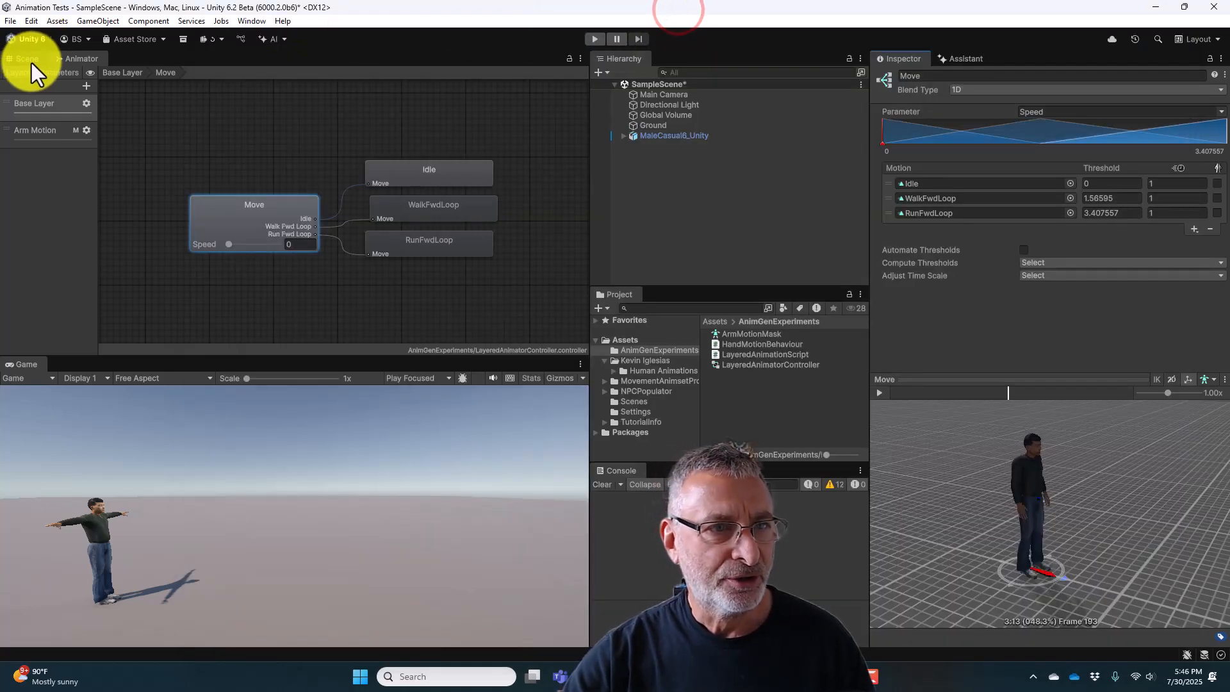
# - Show the Animator parameters, run the scene, and test the character's forward movement
pyautogui.click(52, 72)
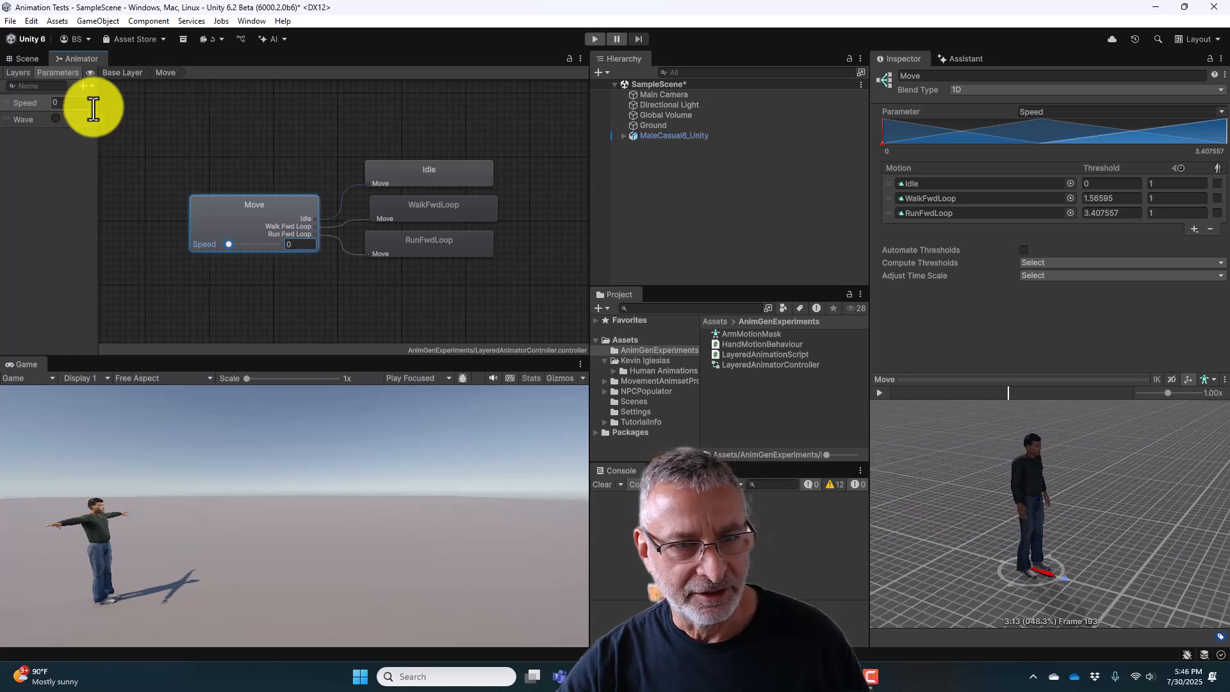
pyautogui.click(594, 40)
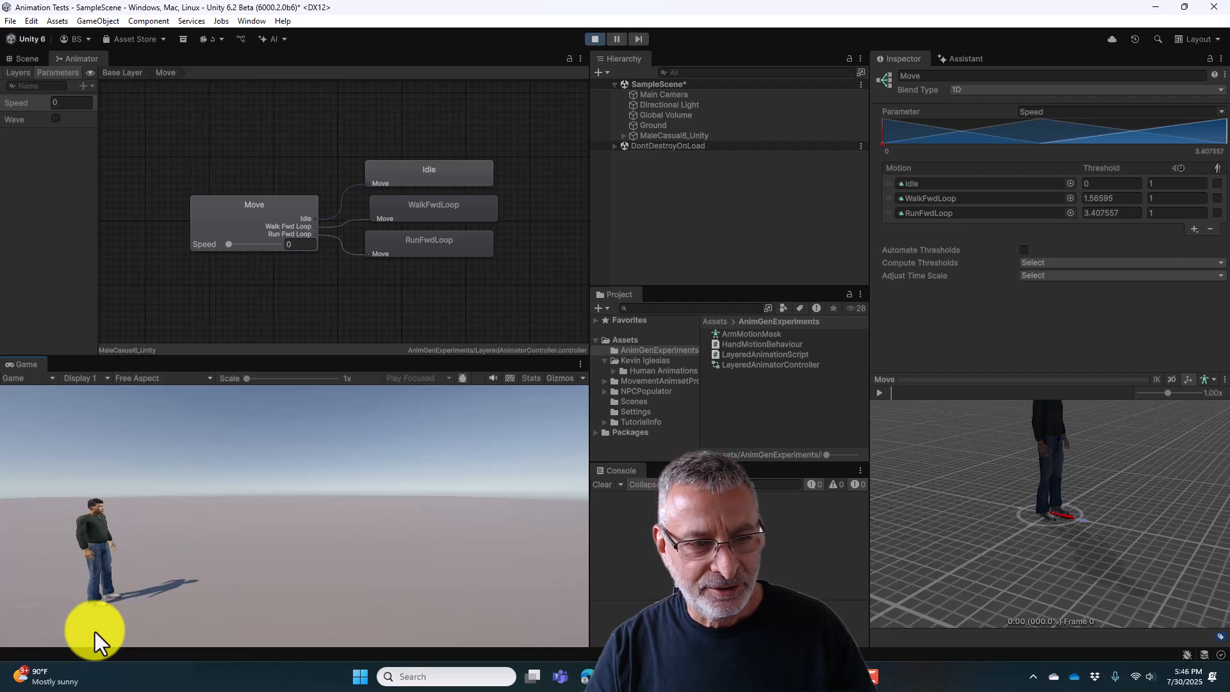
pyautogui.press('w')
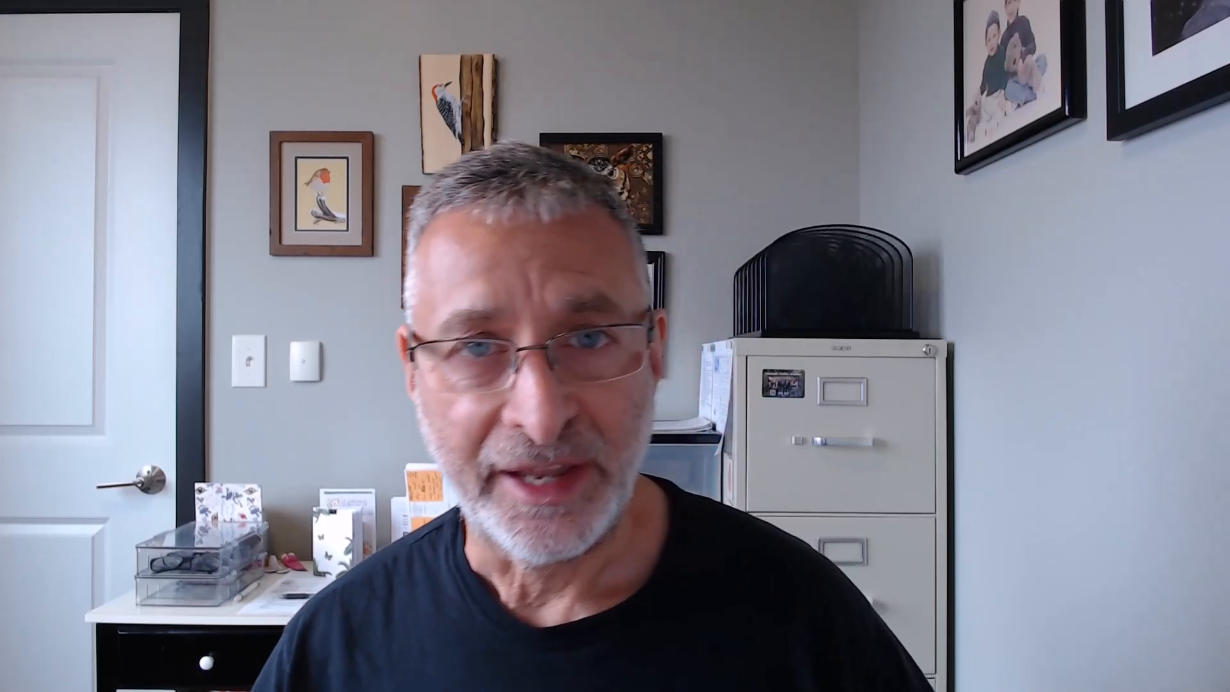
# - Select the HumanM@HandWave01 clip among the male social animations, play its preview and stop it
pyautogui.click(497, 236)
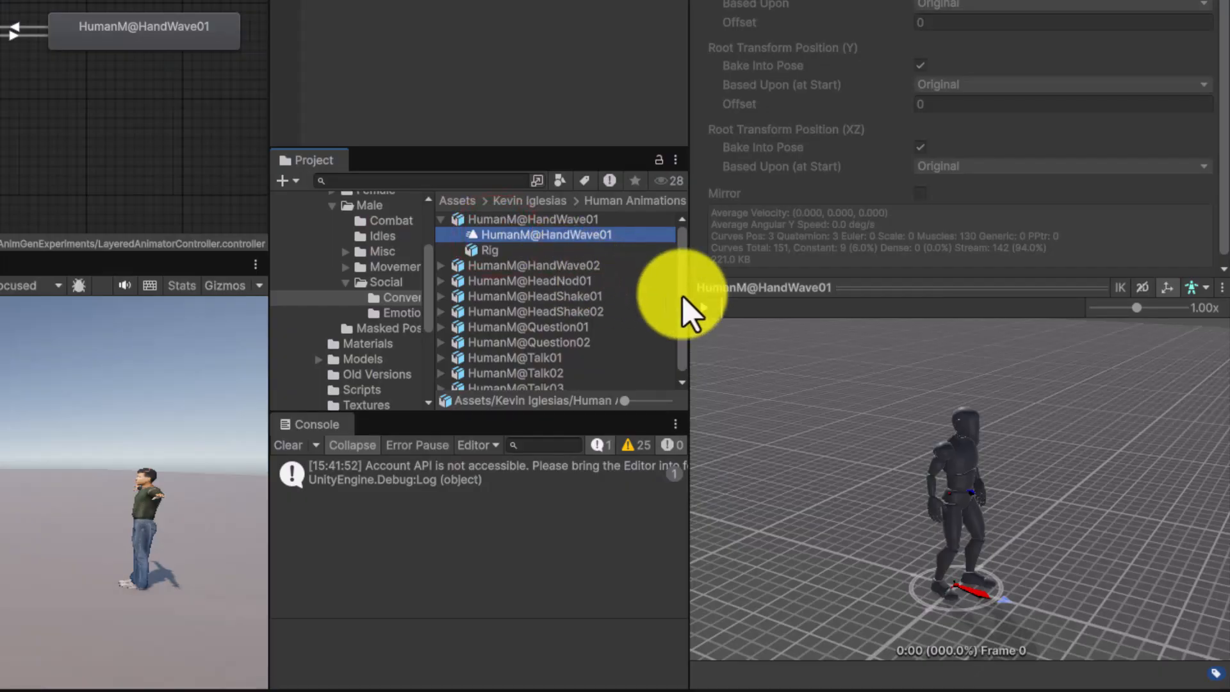
pyautogui.click(706, 306)
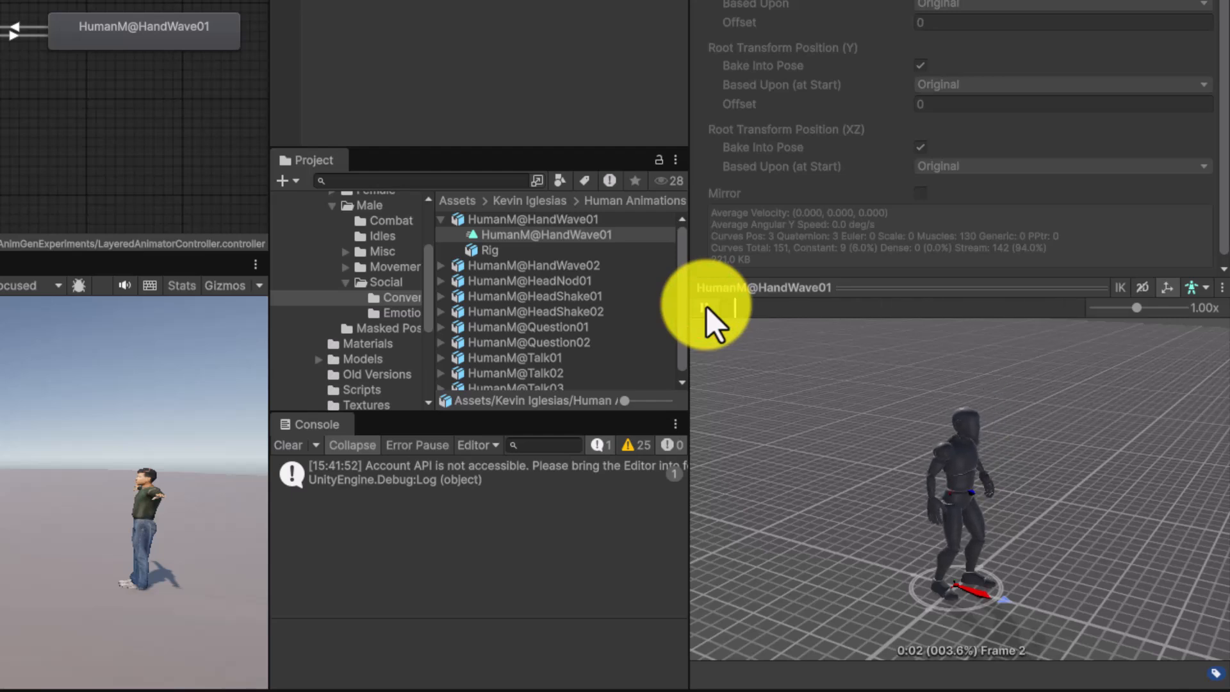
pyautogui.click(706, 306)
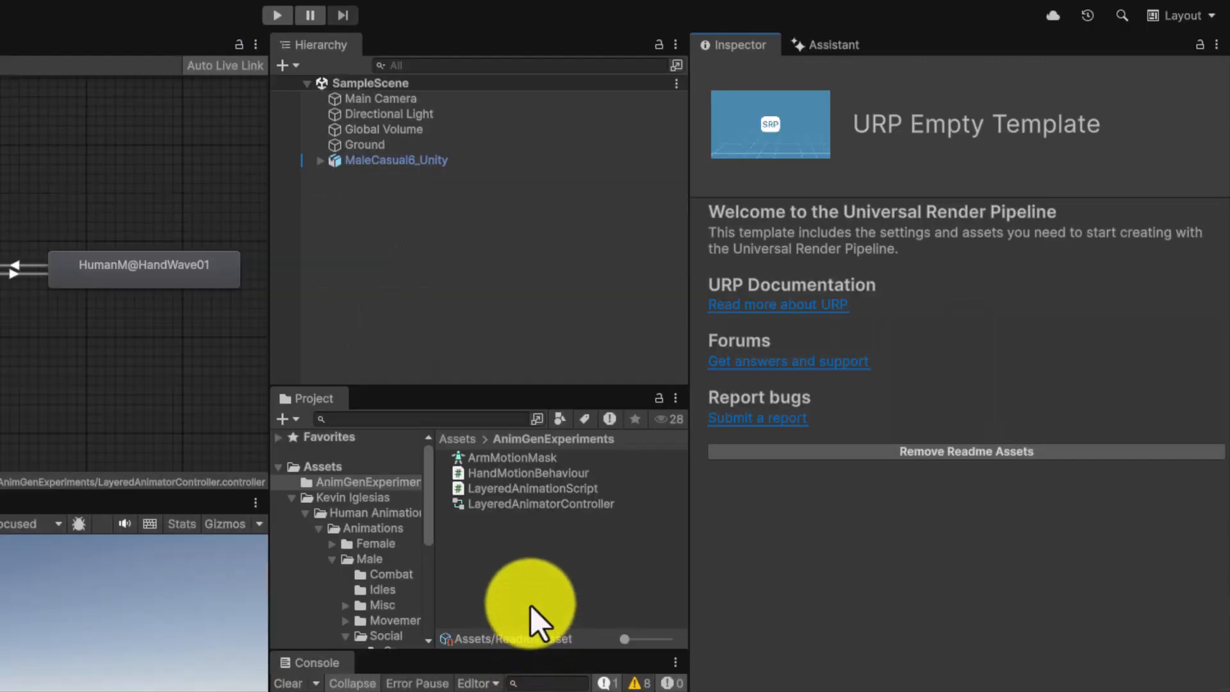
# - Open the humanoid body diagram of ArmMotionMask and toggle its inactive arm and that arm's hand on and back off
pyautogui.click(491, 456)
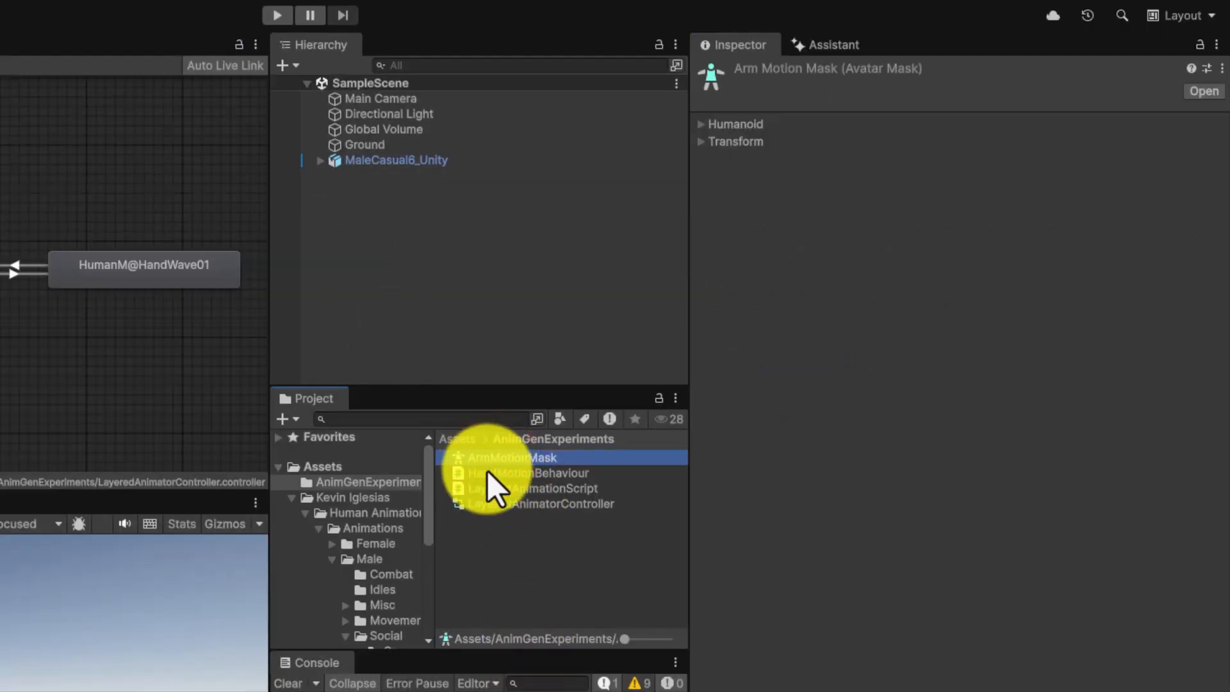
pyautogui.click(702, 124)
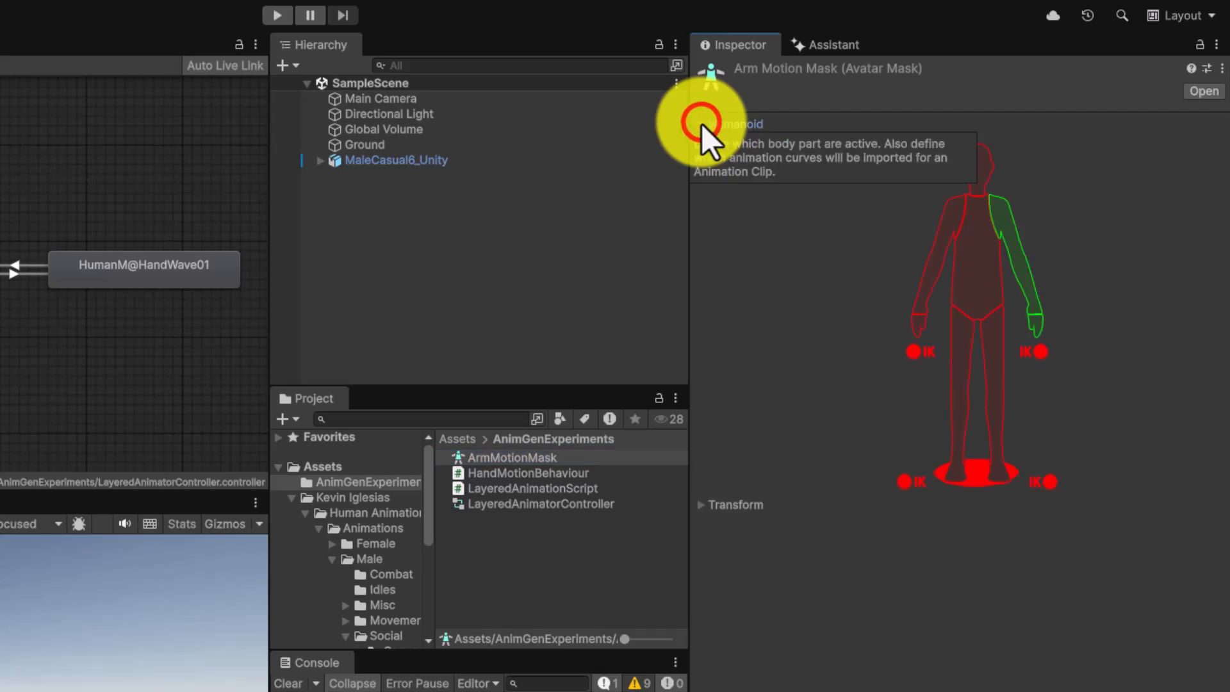
pyautogui.click(933, 253)
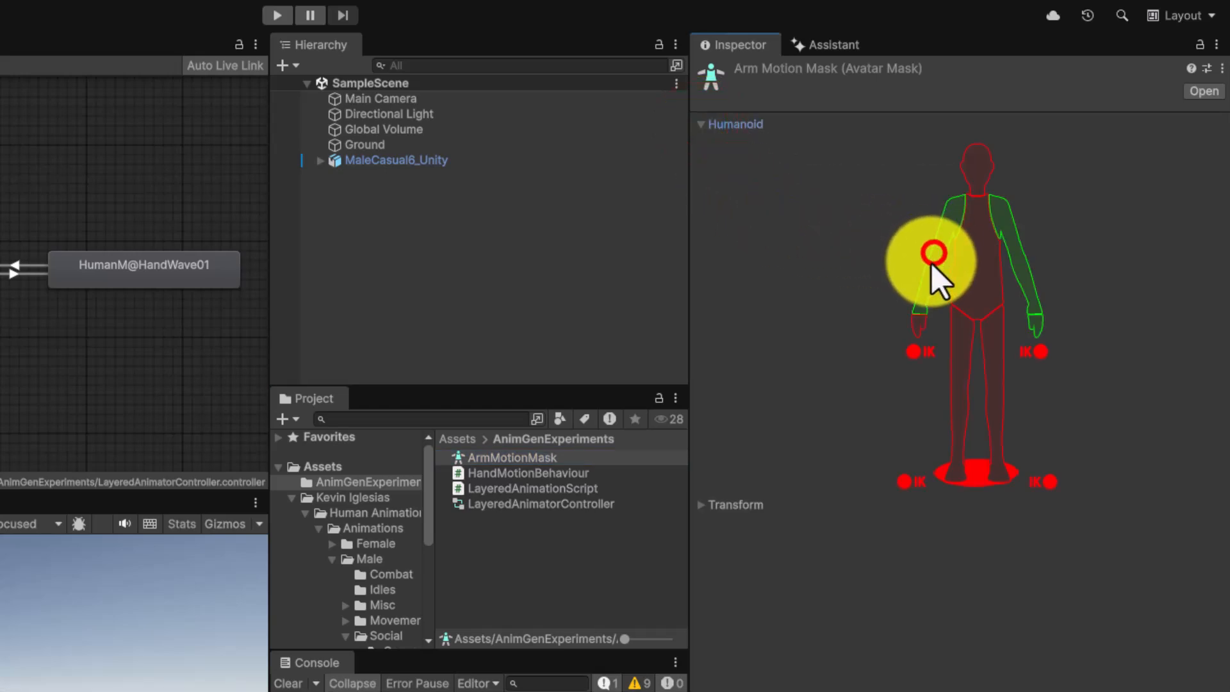
pyautogui.click(915, 321)
pyautogui.click(916, 325)
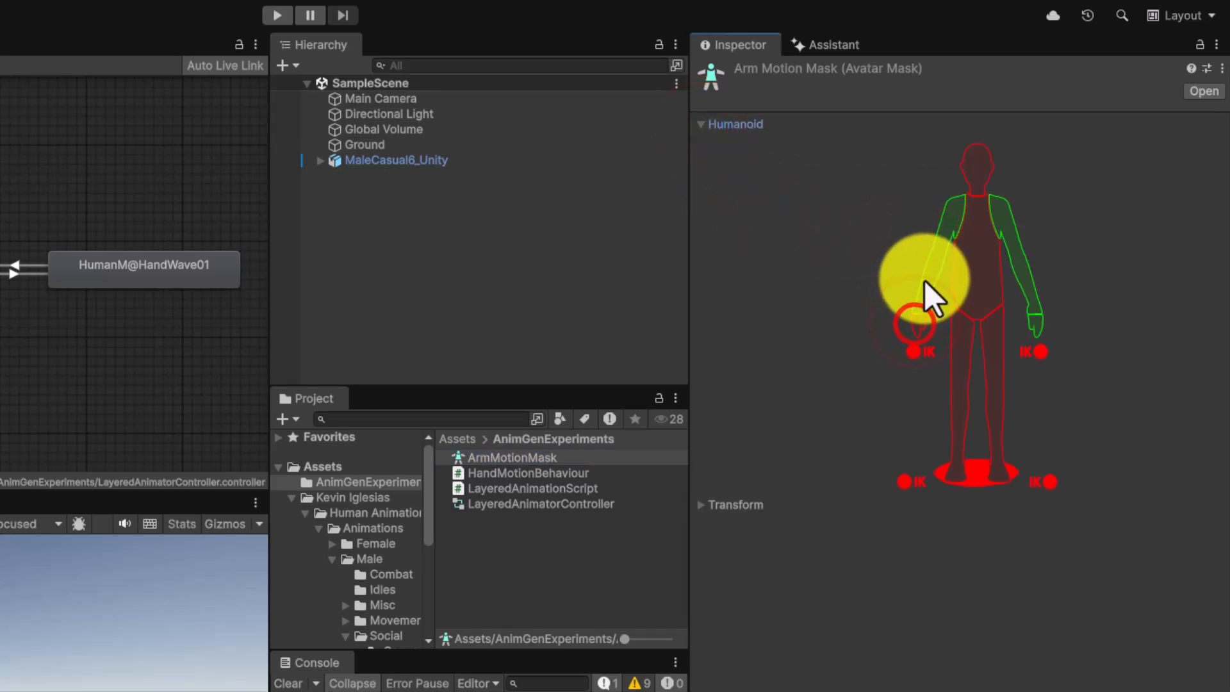
pyautogui.click(926, 279)
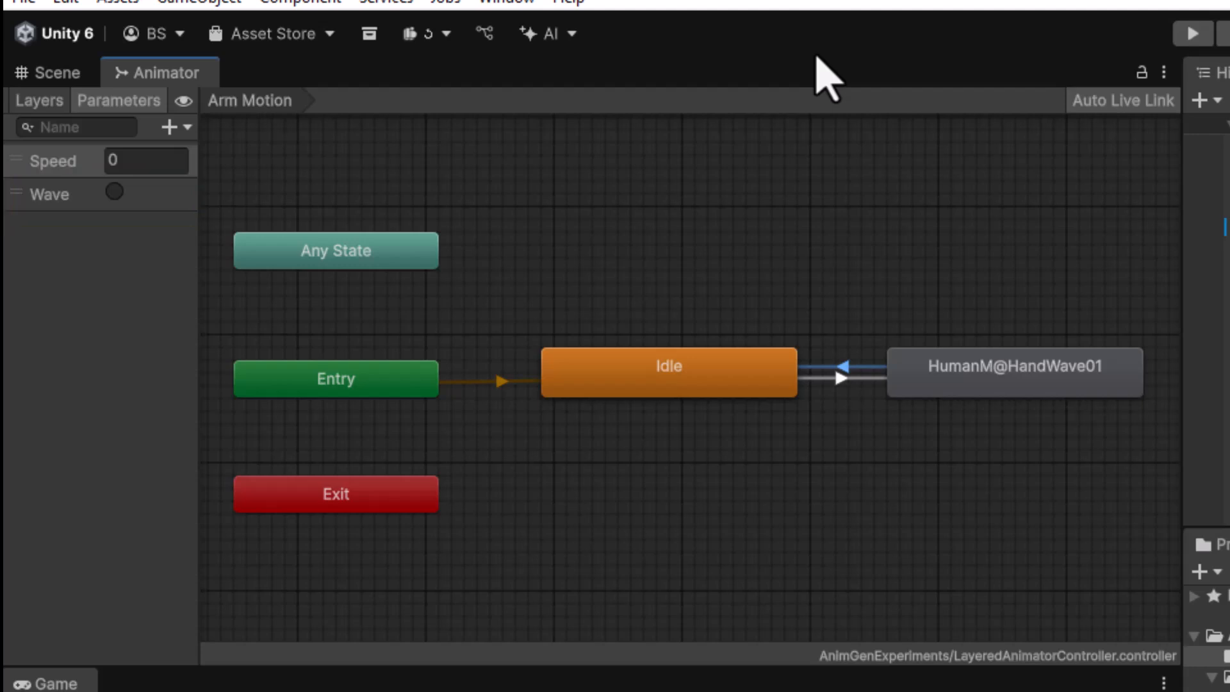
# - Show the Arm Motion layer's state graph in the Animator and select a transition between Idle and HumanM@HandWave01
pyautogui.click(128, 250)
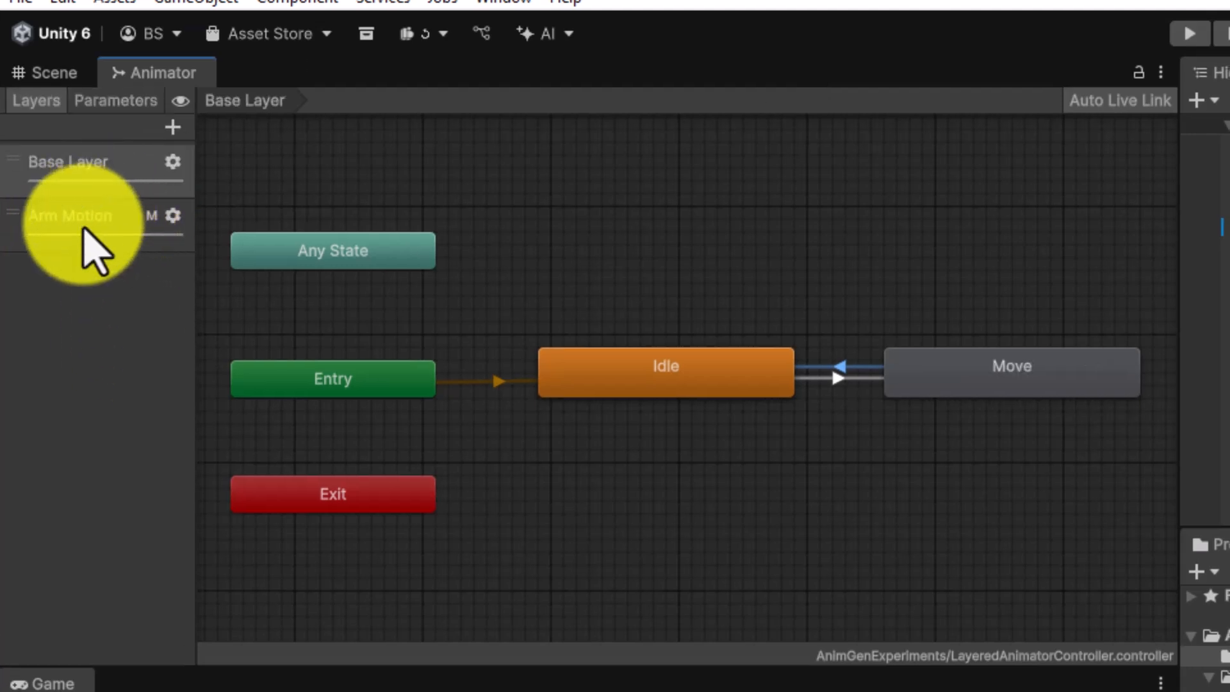
pyautogui.click(83, 228)
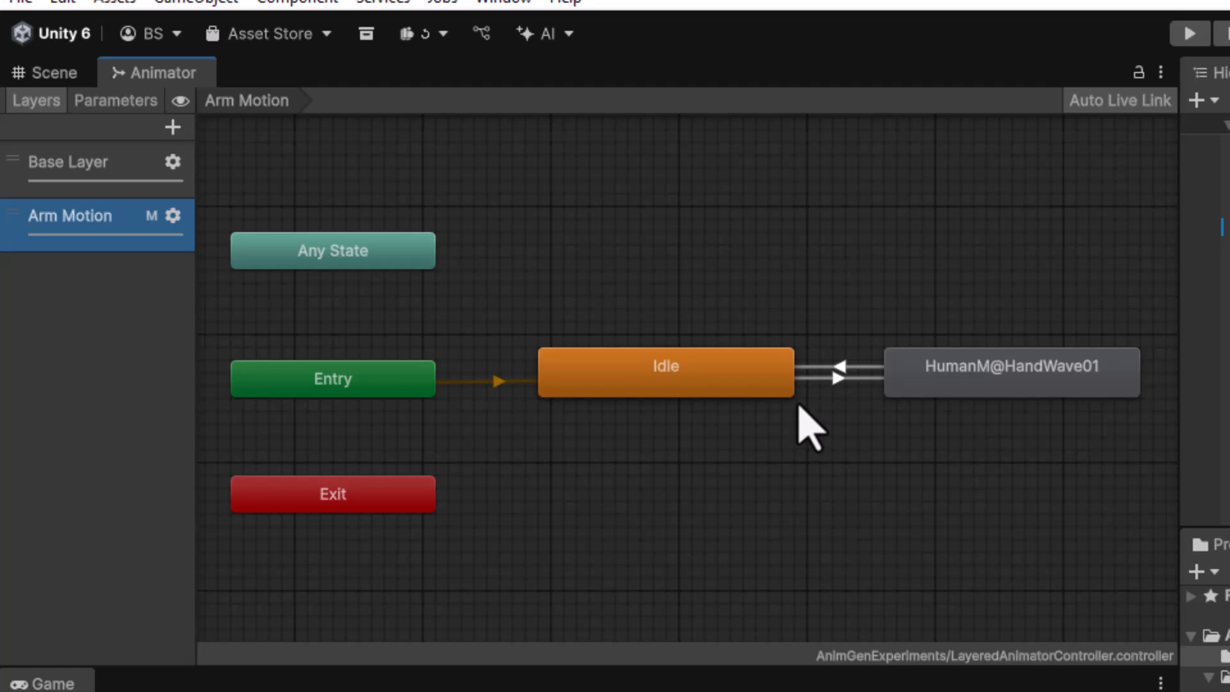
pyautogui.click(834, 380)
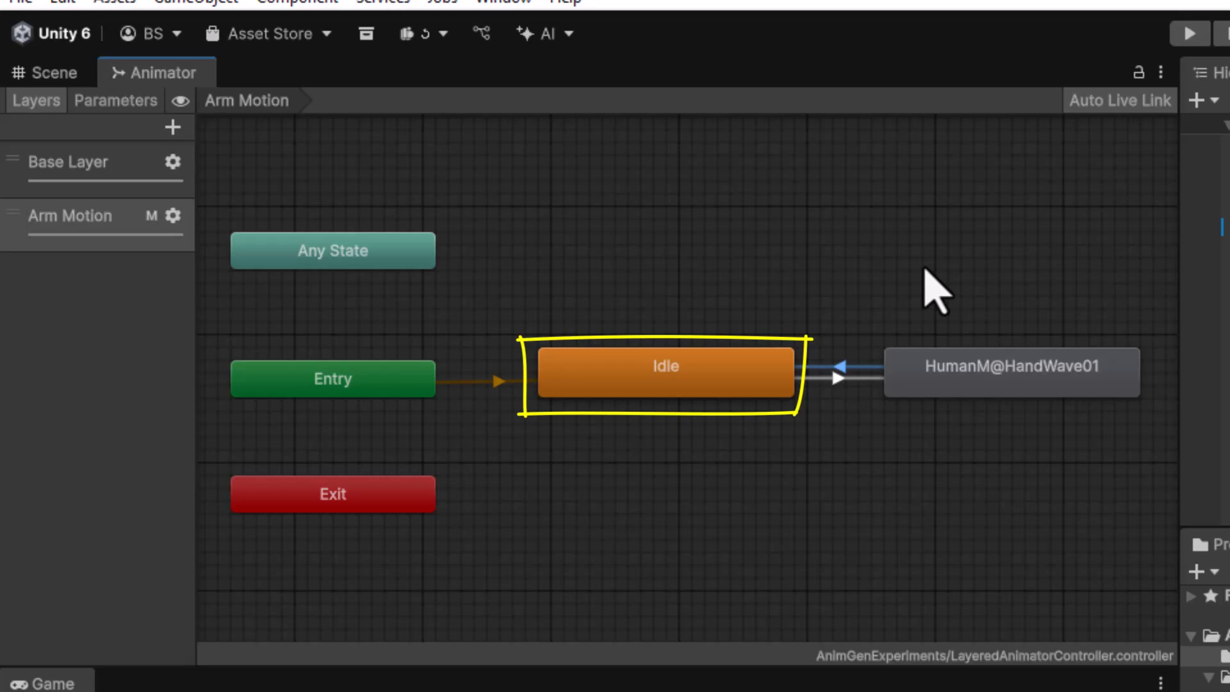
# - Open the Arm Motion layer's settings and set its Weight to 1
pyautogui.click(98, 228)
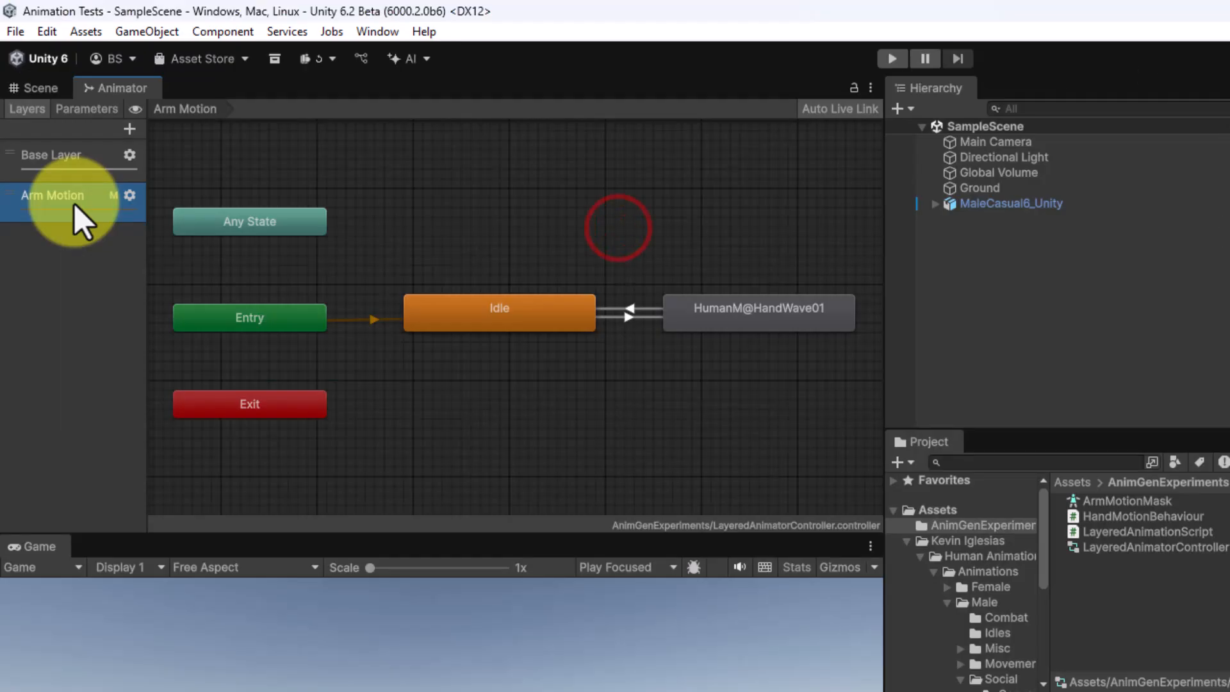
pyautogui.click(130, 193)
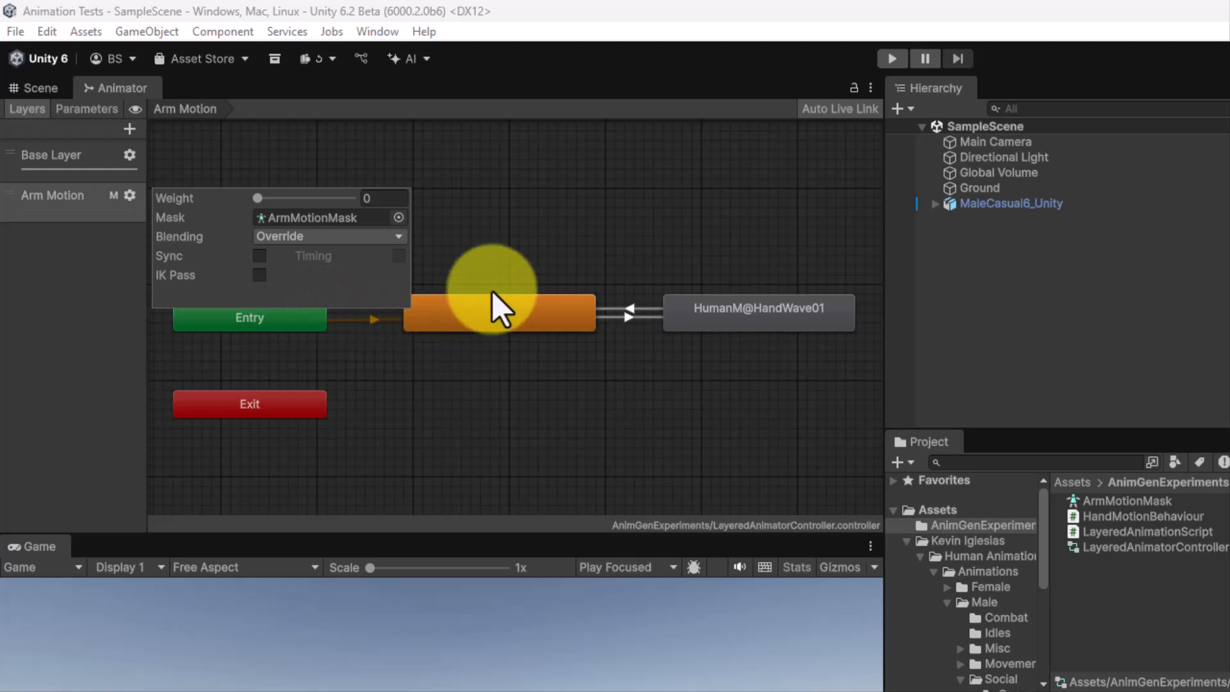
pyautogui.moveTo(256, 199); pyautogui.dragTo(354, 211)
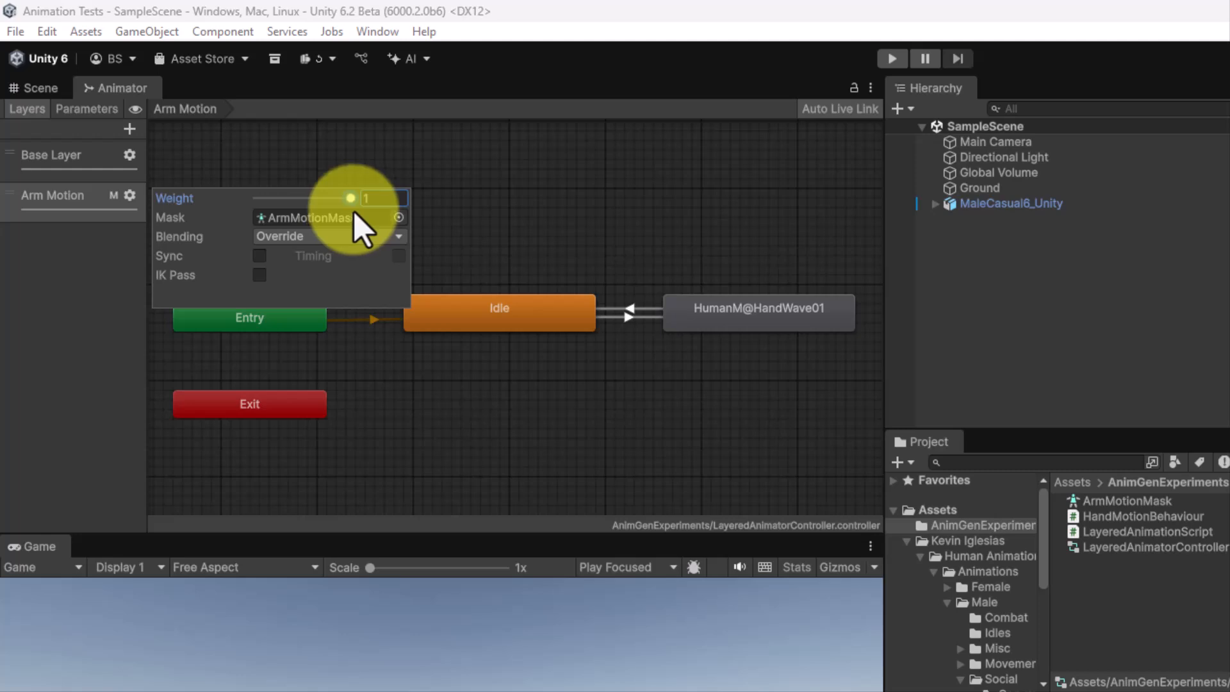
# - Review the Blending options of the Arm Motion layer and keep Override selected
pyautogui.click(396, 236)
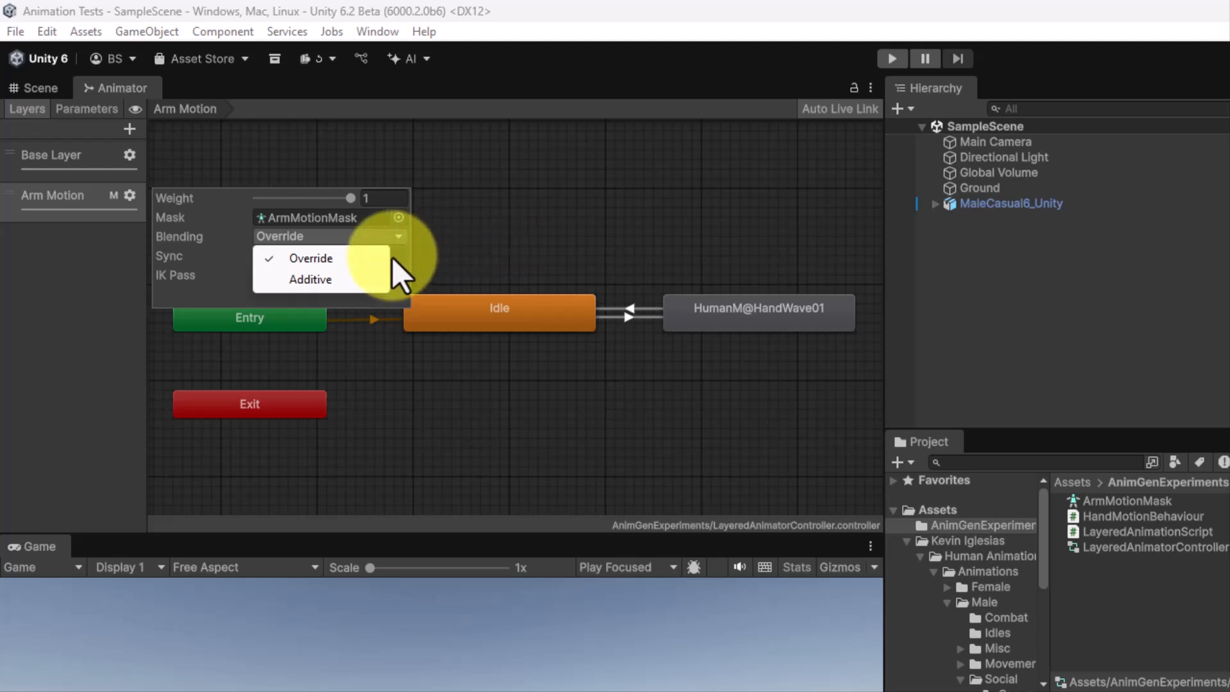
pyautogui.click(338, 237)
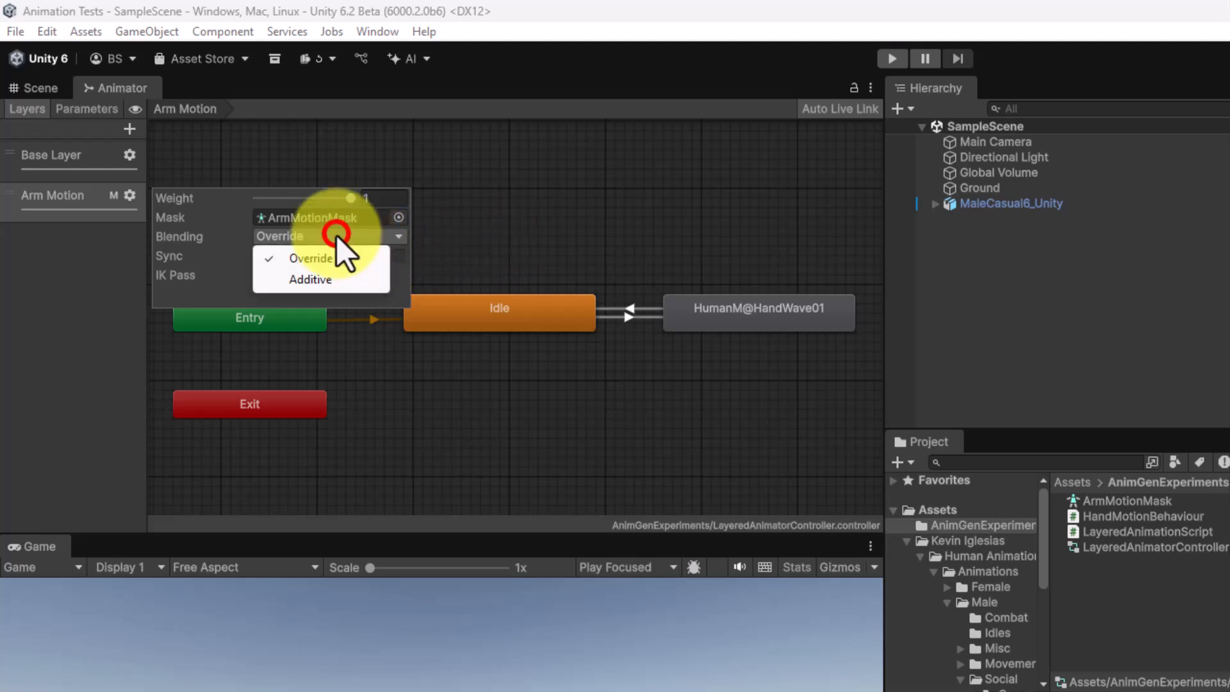
pyautogui.click(314, 259)
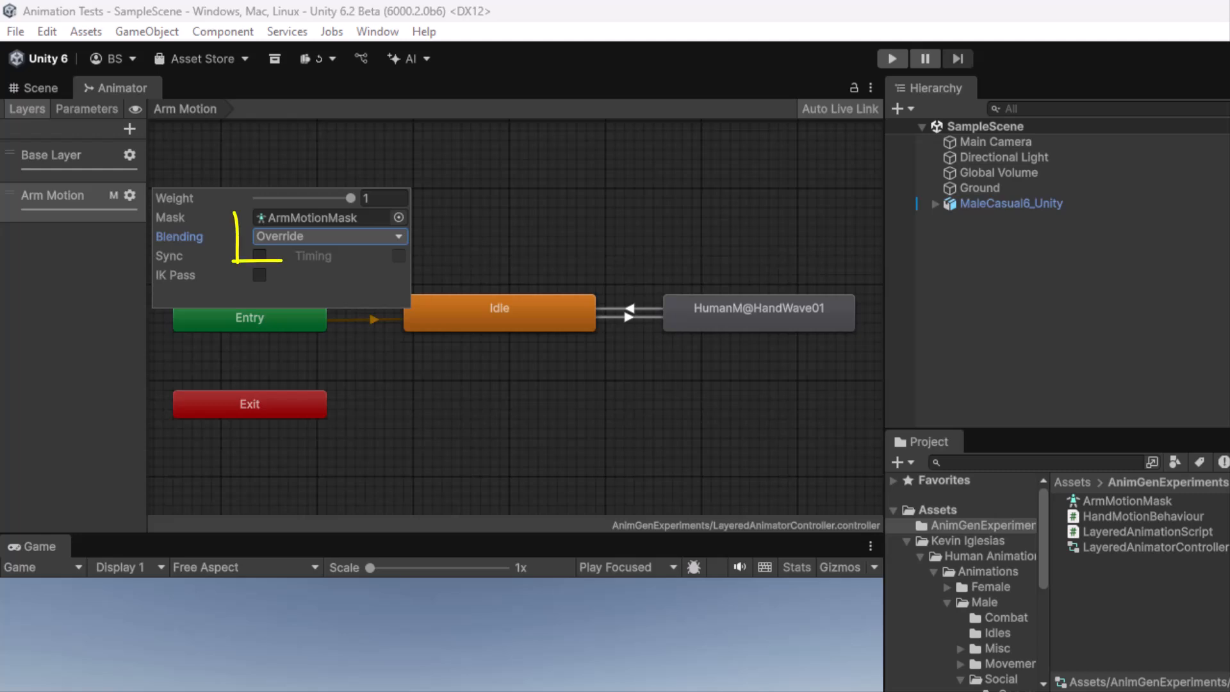
pyautogui.moveTo(282, 261); pyautogui.dragTo(417, 212)
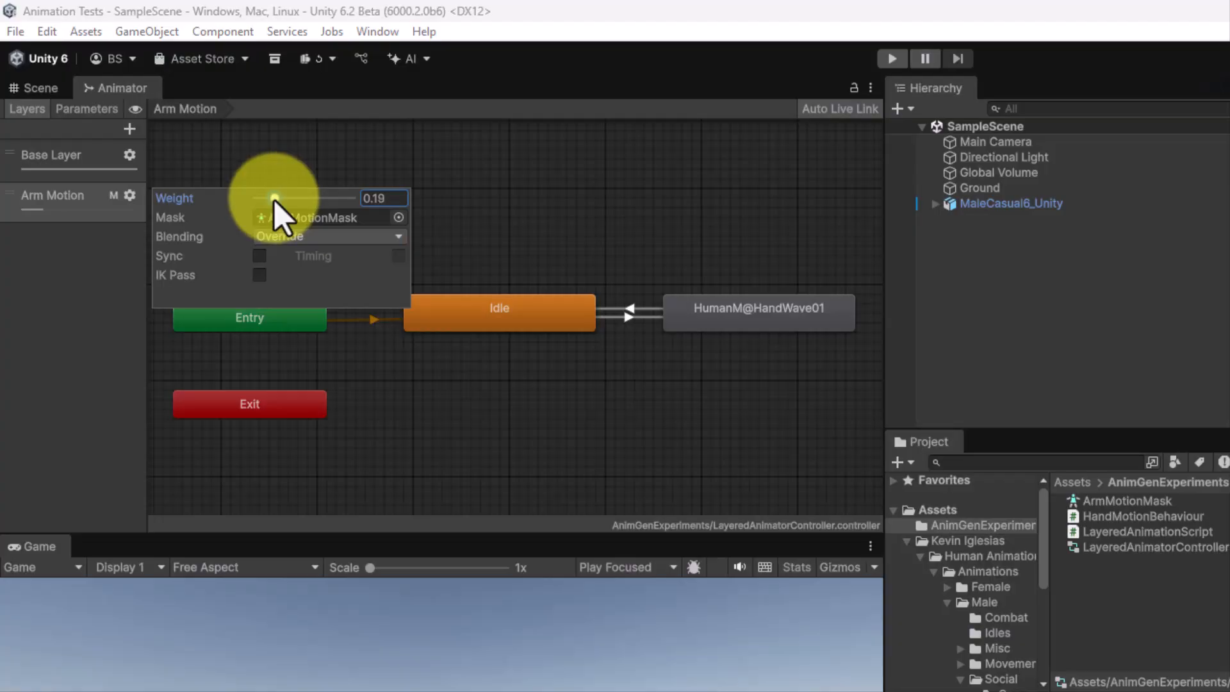
# - Try different Weight values for the Arm Motion layer, including 1, 0 and 0.57
pyautogui.moveTo(274, 200); pyautogui.dragTo(345, 199)
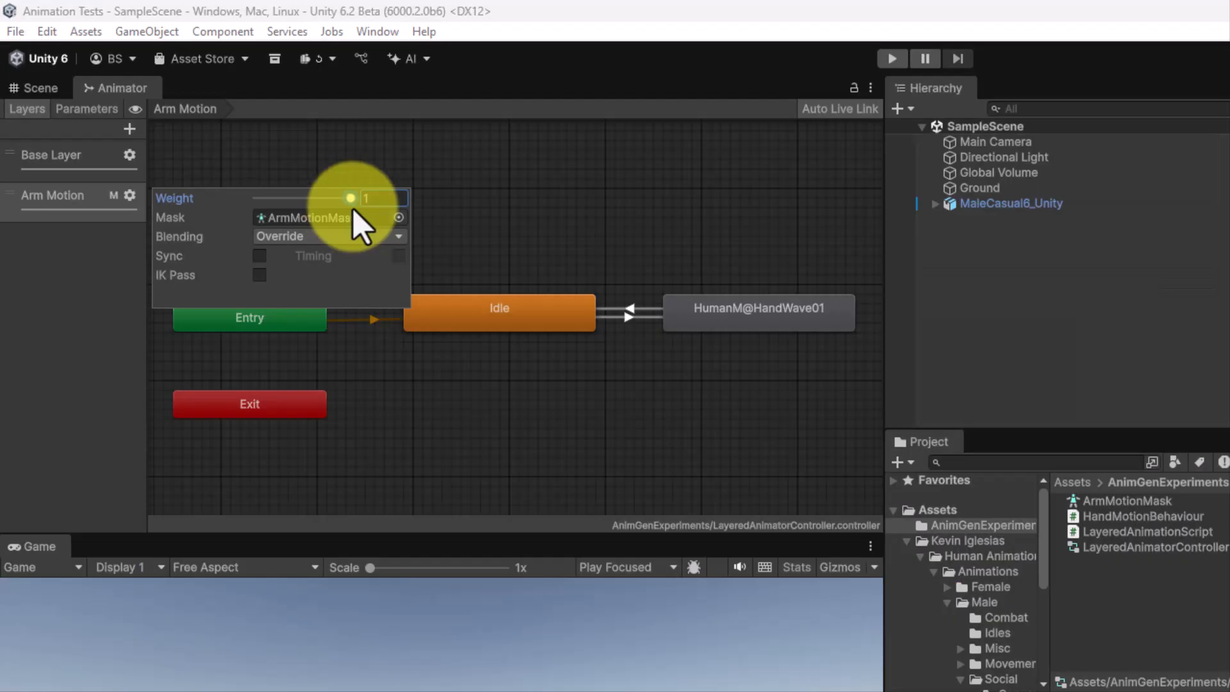
pyautogui.moveTo(356, 209); pyautogui.dragTo(255, 205)
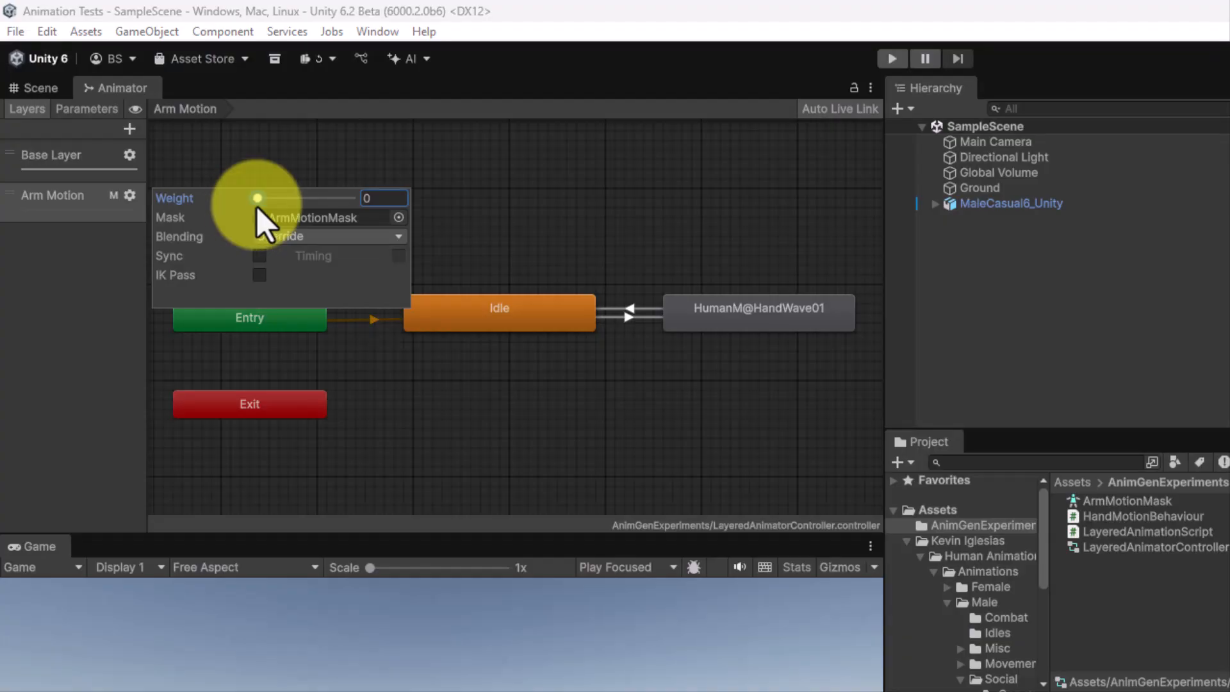
pyautogui.moveTo(256, 207); pyautogui.dragTo(350, 208)
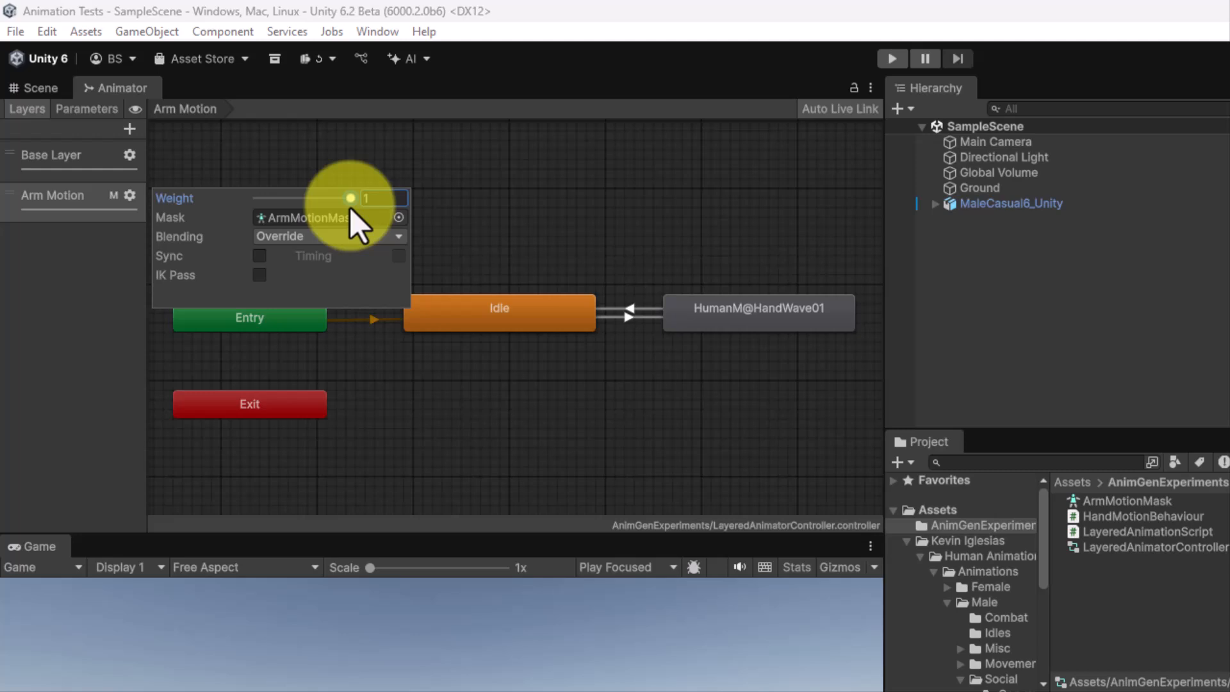
pyautogui.moveTo(349, 207); pyautogui.dragTo(309, 210)
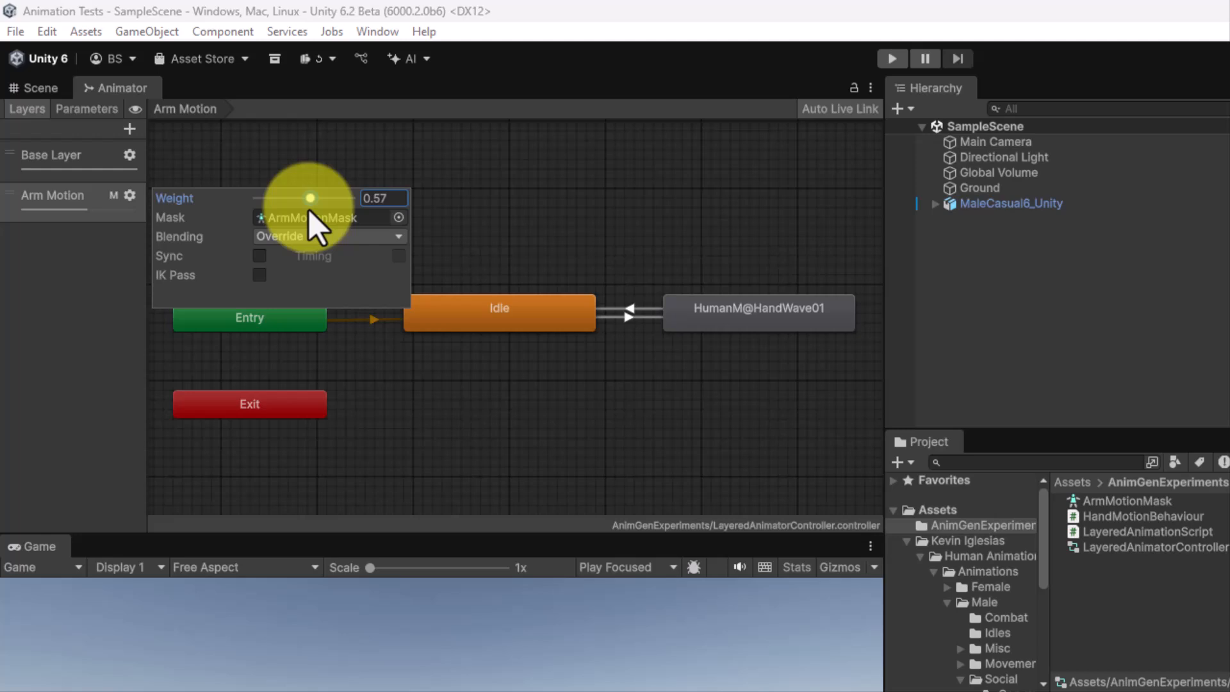
pyautogui.moveTo(309, 210); pyautogui.dragTo(720, 673)
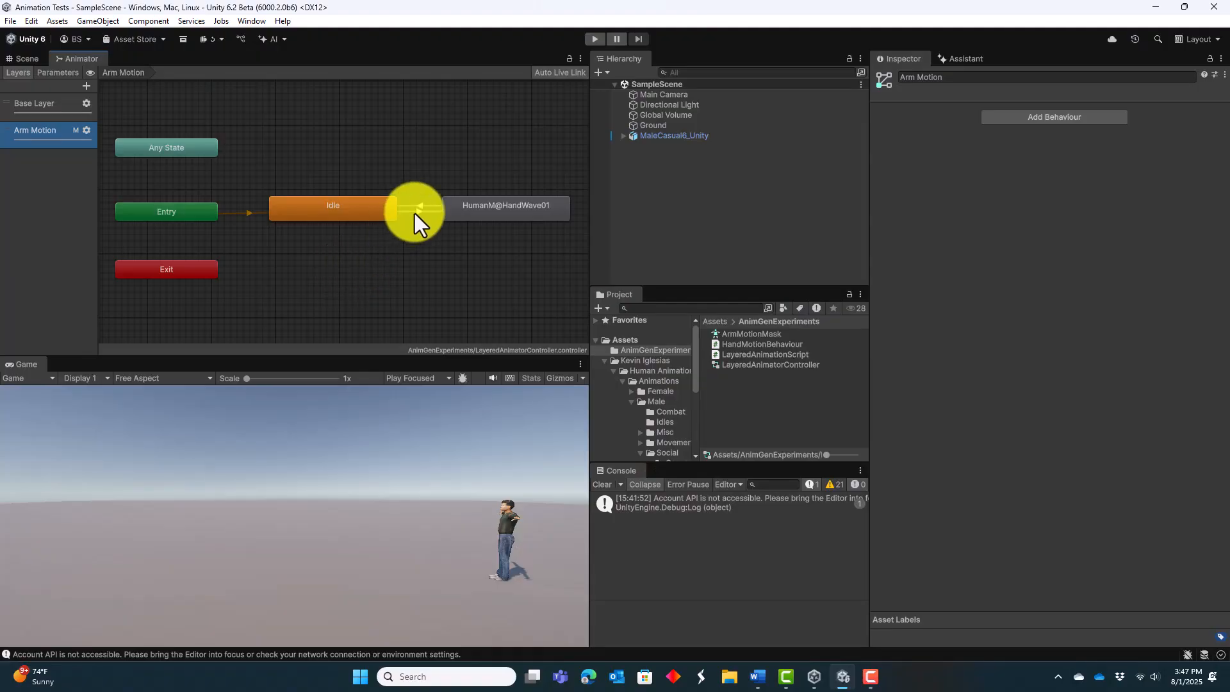
# - Inspect both transitions between Idle and HumanM@HandWave01, and read the layer weight coroutine code in LayeredAnimationScript
pyautogui.click(417, 210)
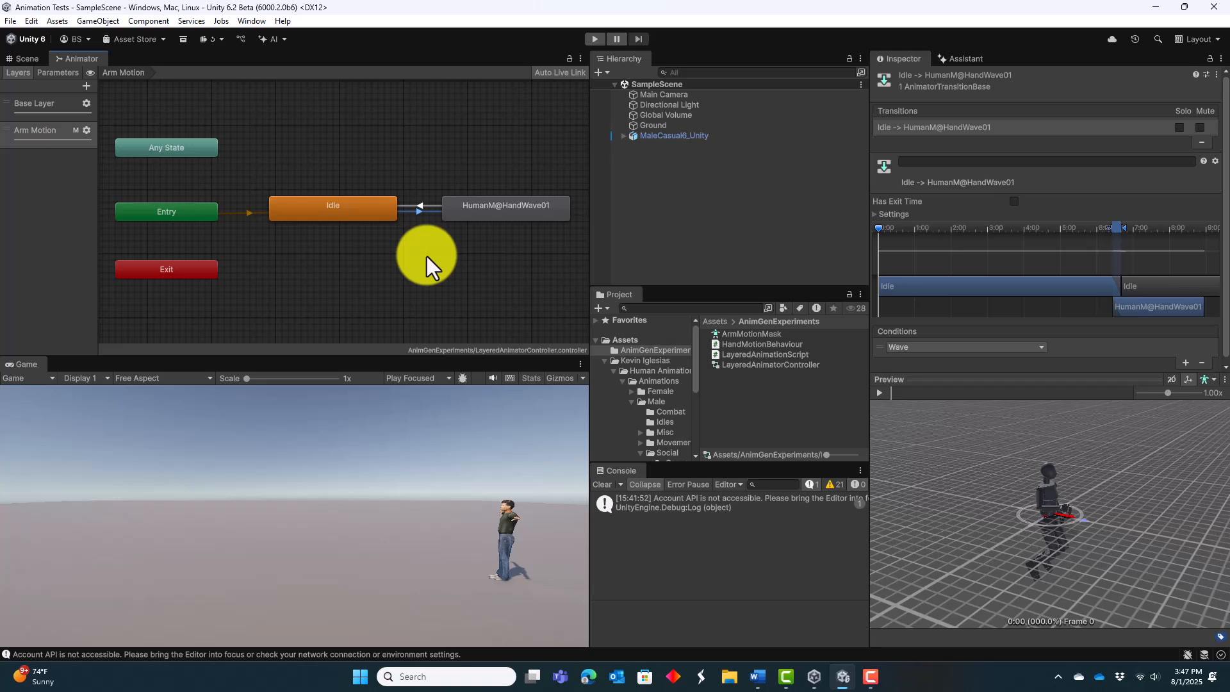
pyautogui.click(432, 205)
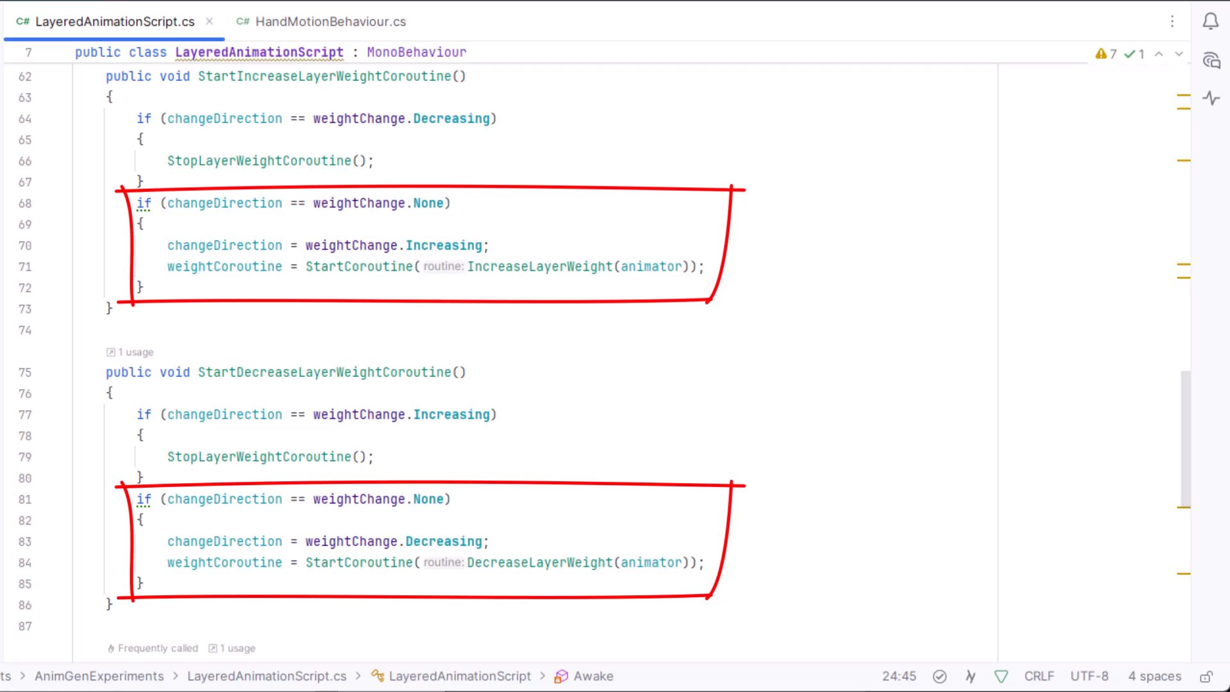
pyautogui.scroll(-8, 1200, 558)
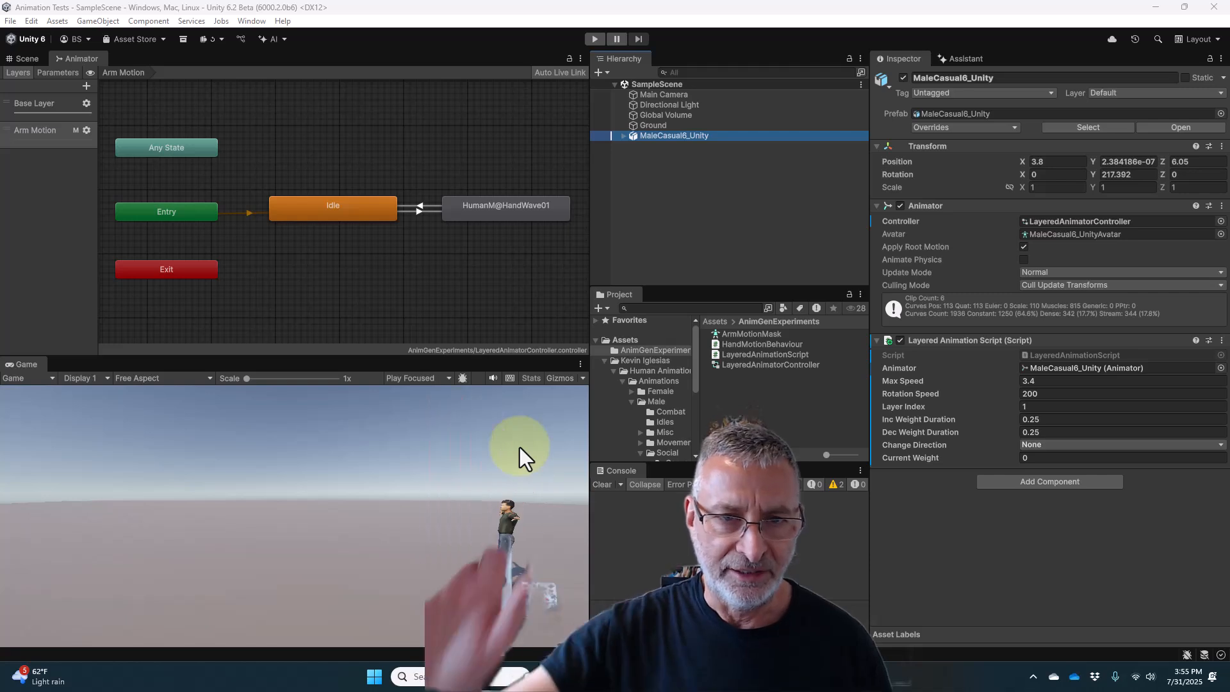
# - Run the scene and trigger the character's hand wave to test the Arm Motion layer
pyautogui.click(594, 39)
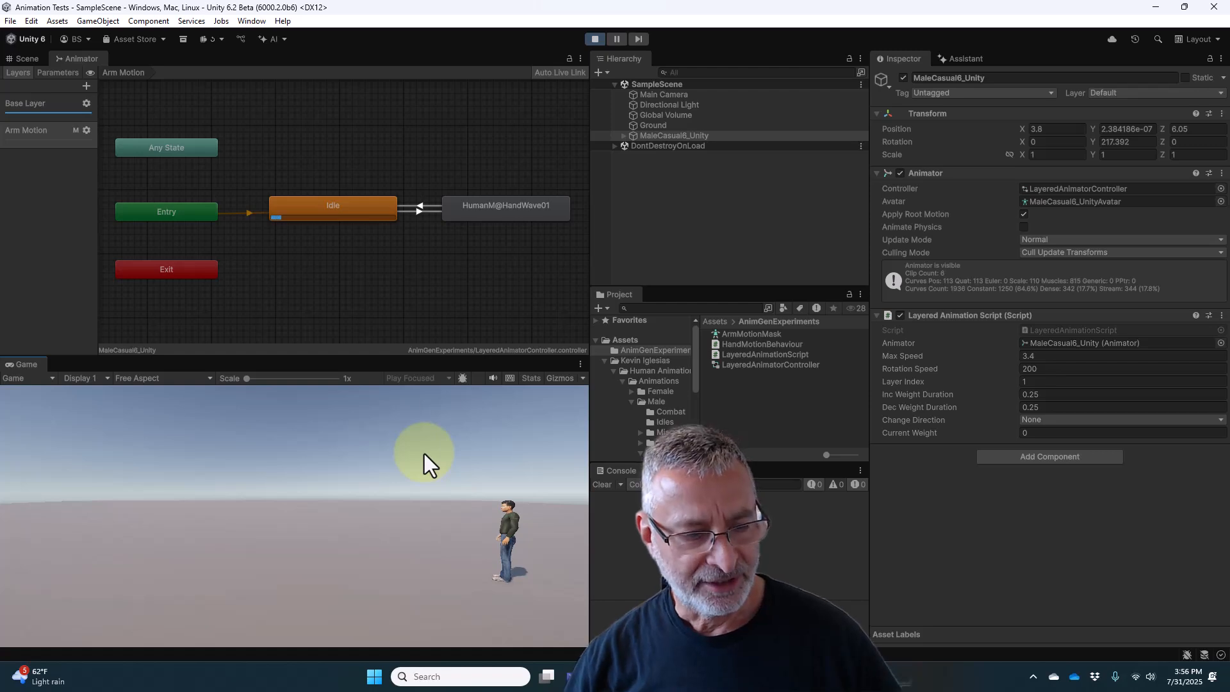
pyautogui.press('space')
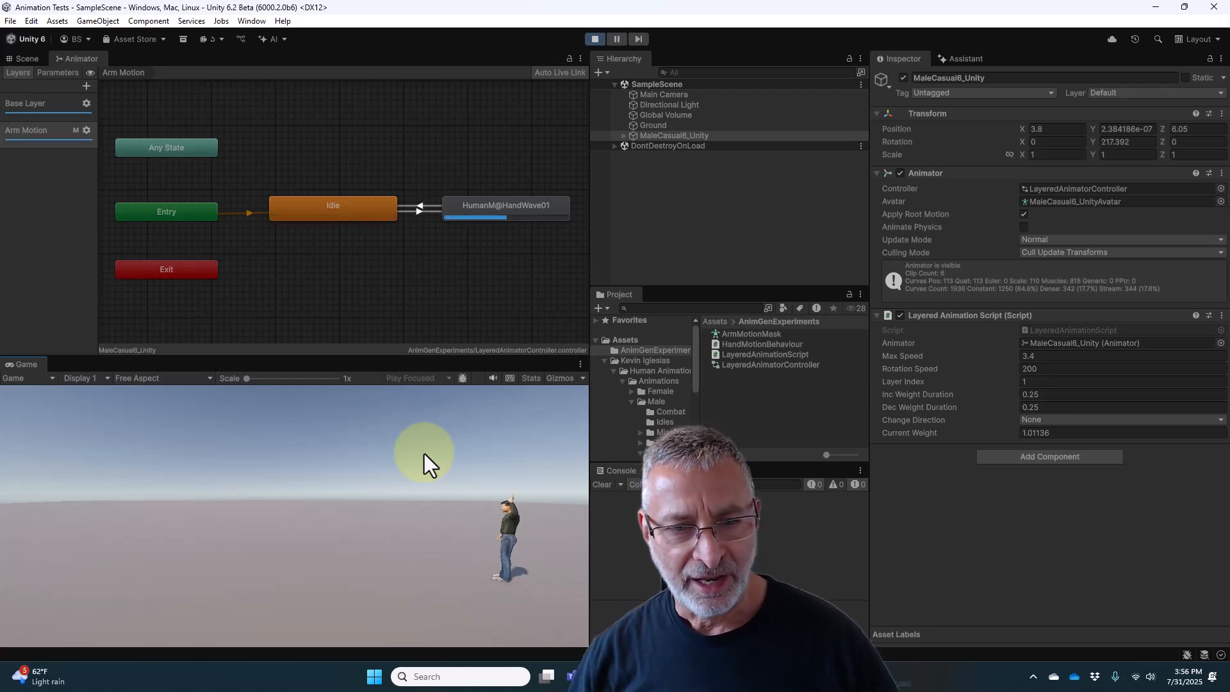